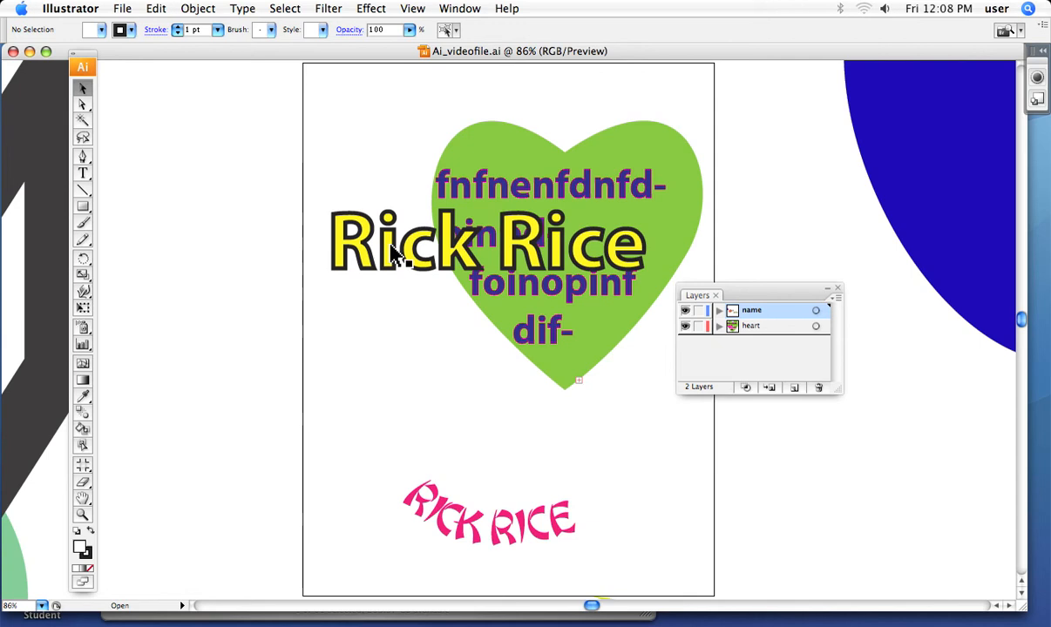
click(394, 253)
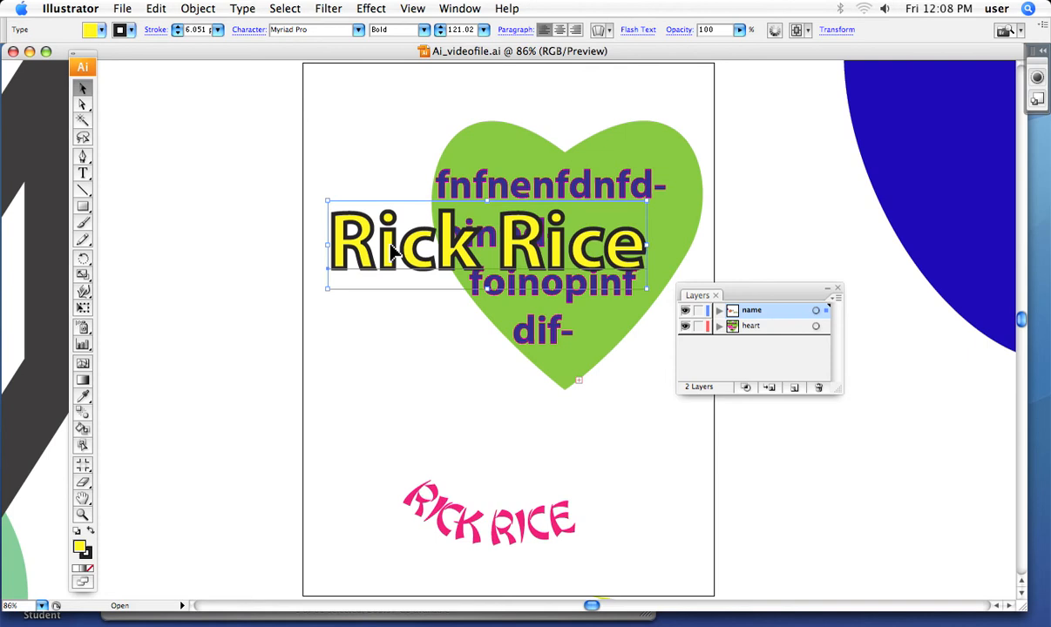
drag(391, 251, 337, 345)
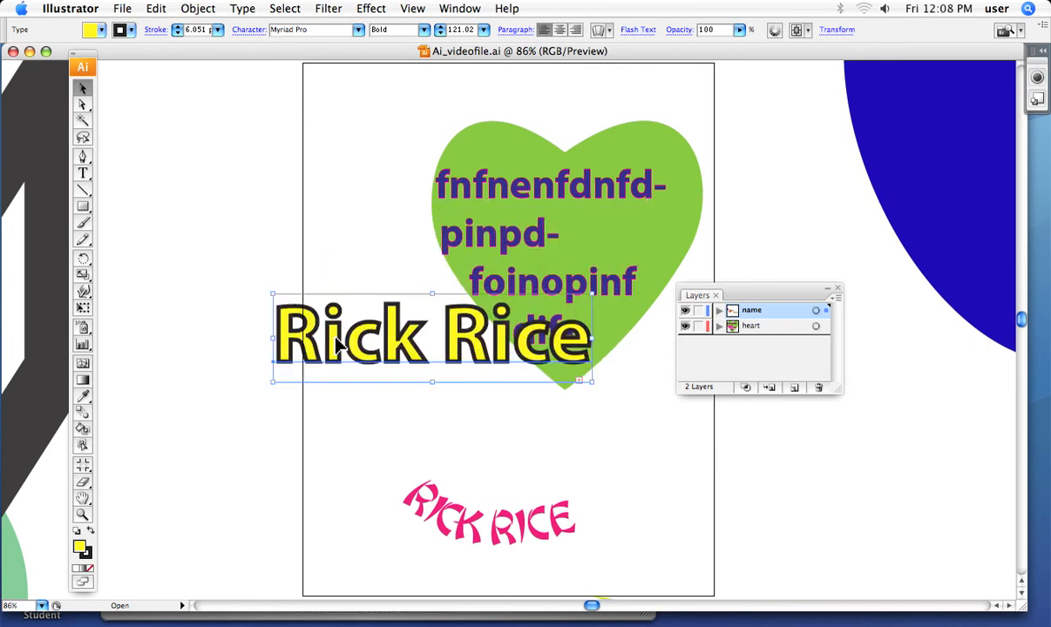
drag(778, 302, 651, 107)
drag(709, 195, 741, 253)
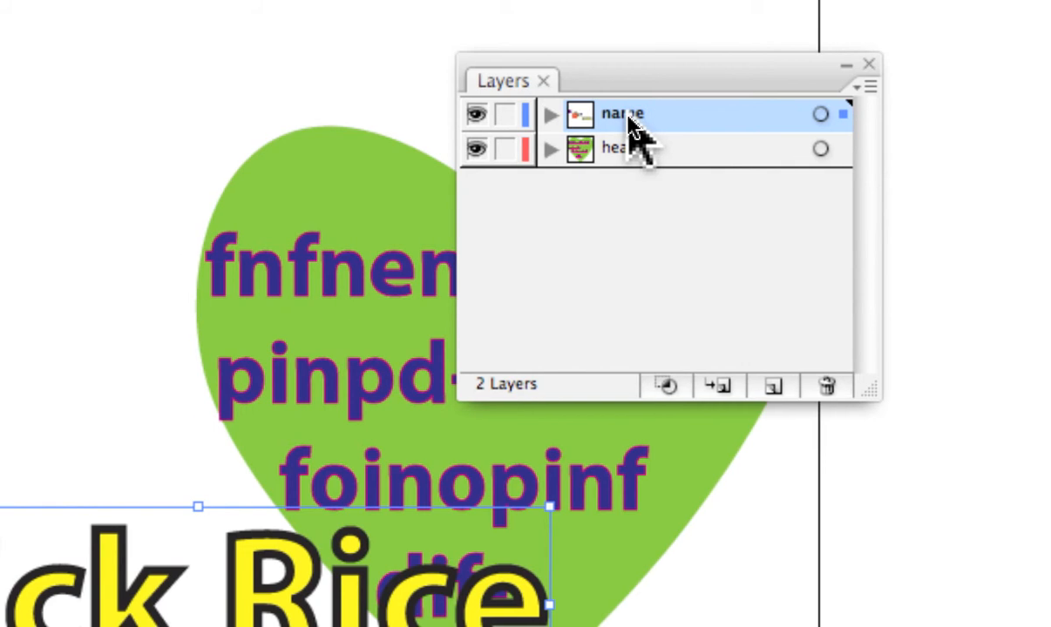
double_click(629, 122)
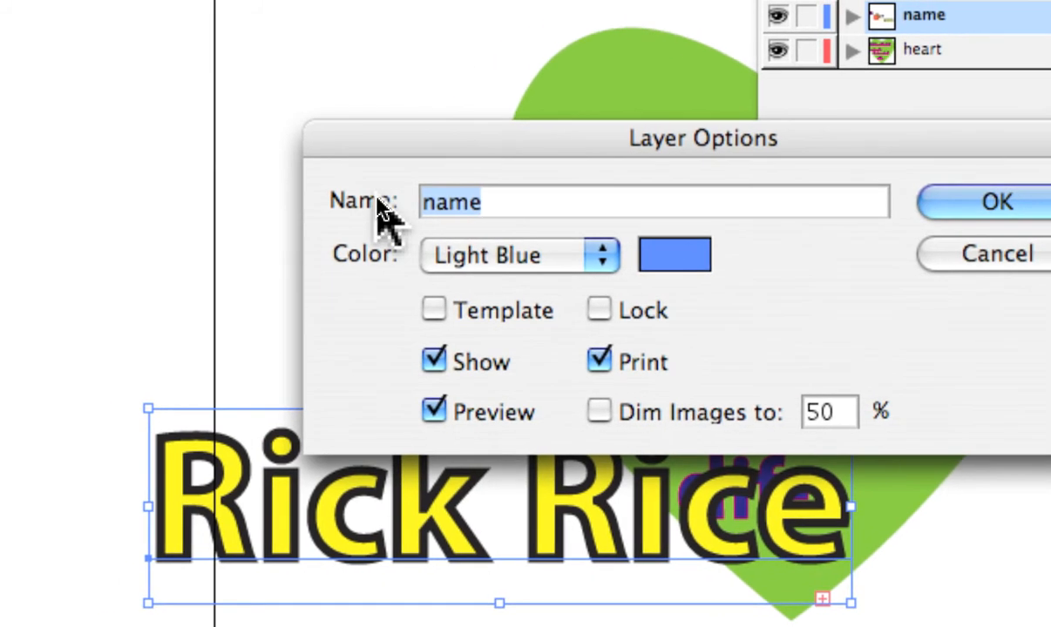
text(xxxx)
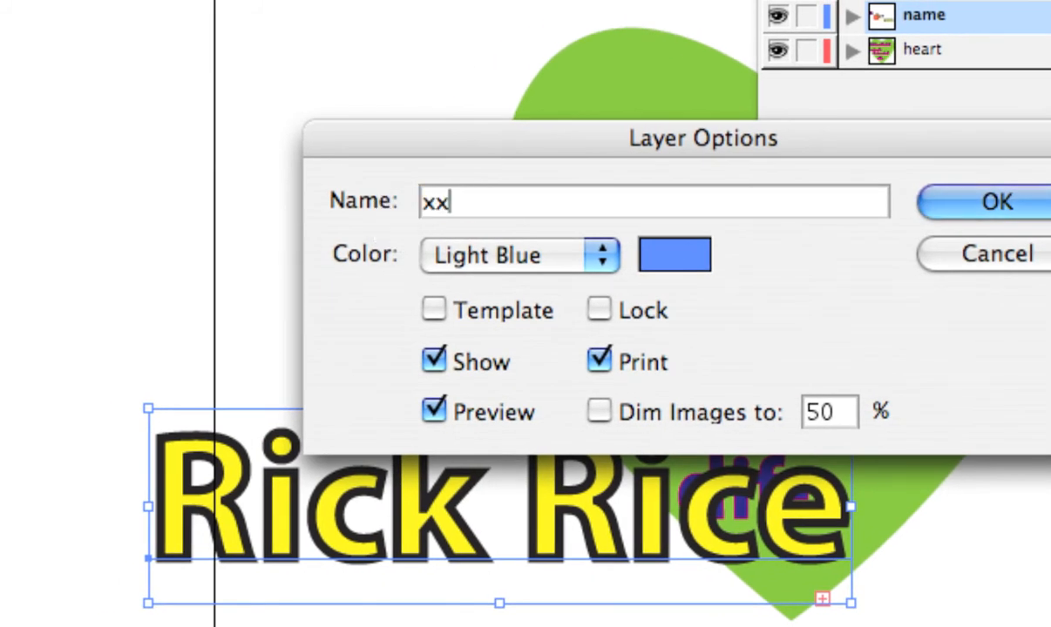
text(xxx)
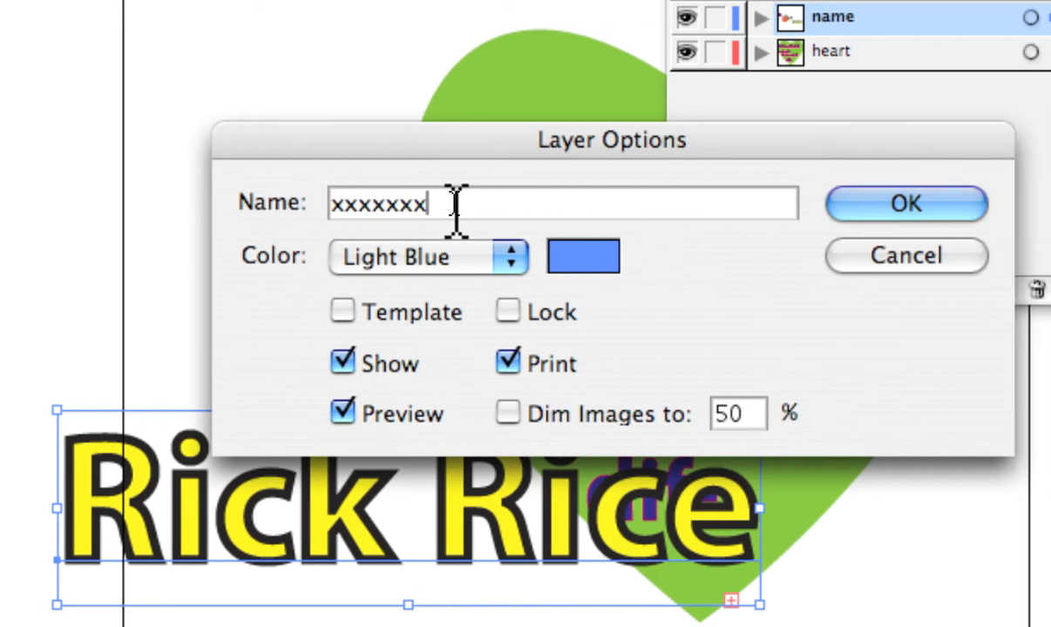
drag(546, 207, 417, 205)
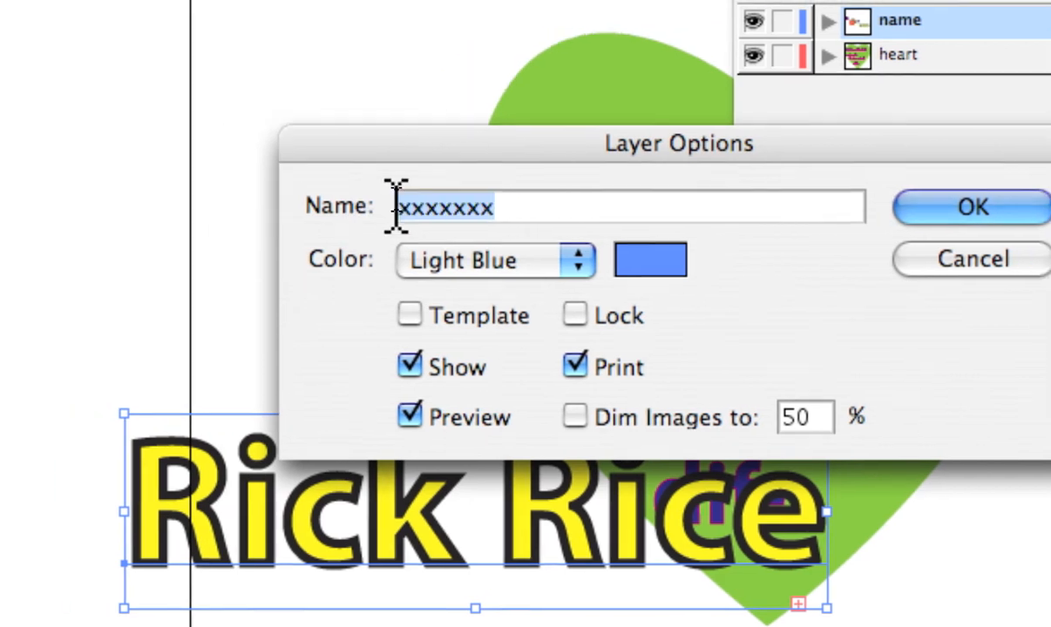
text(na)
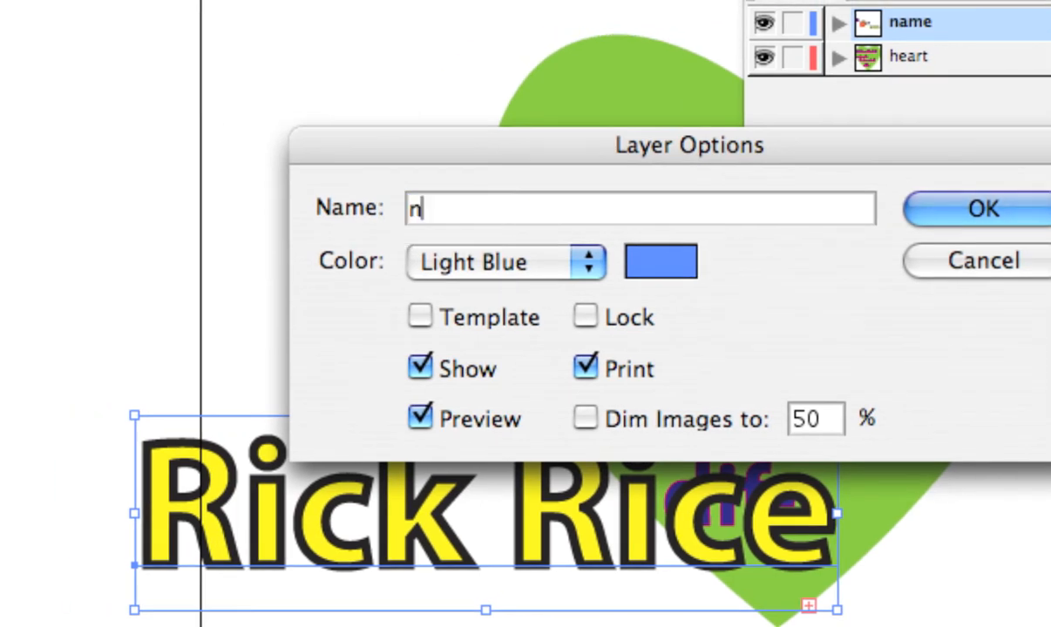
text(me)
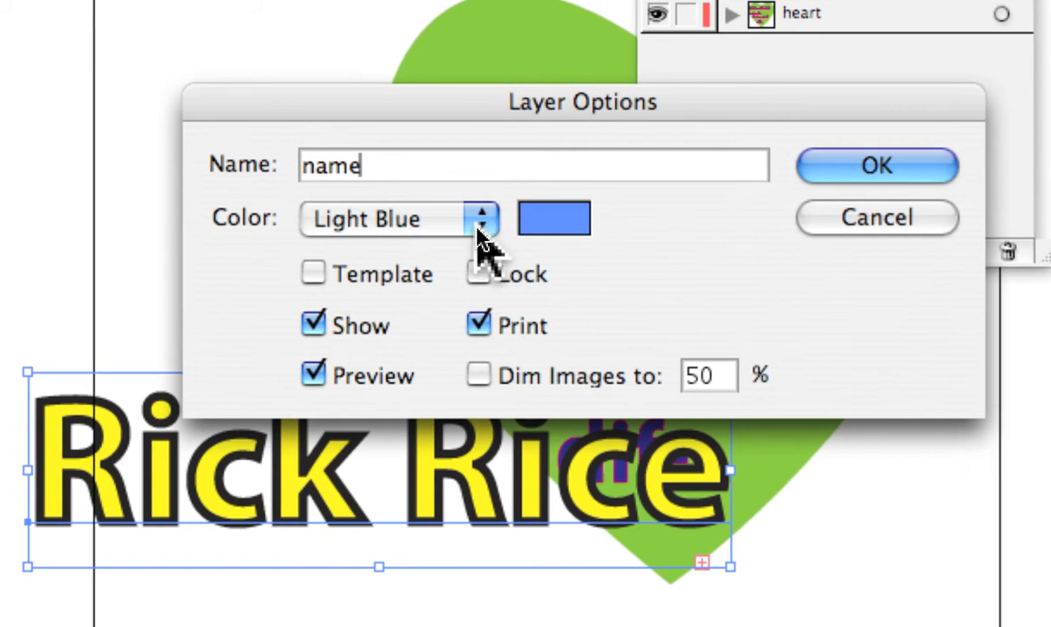
click(480, 229)
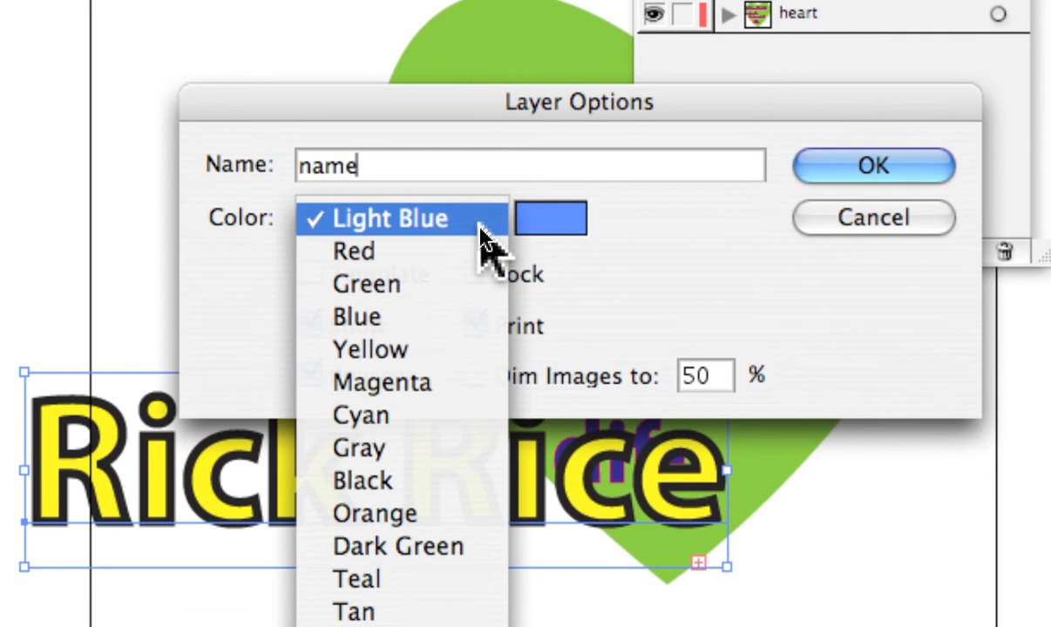
click(481, 225)
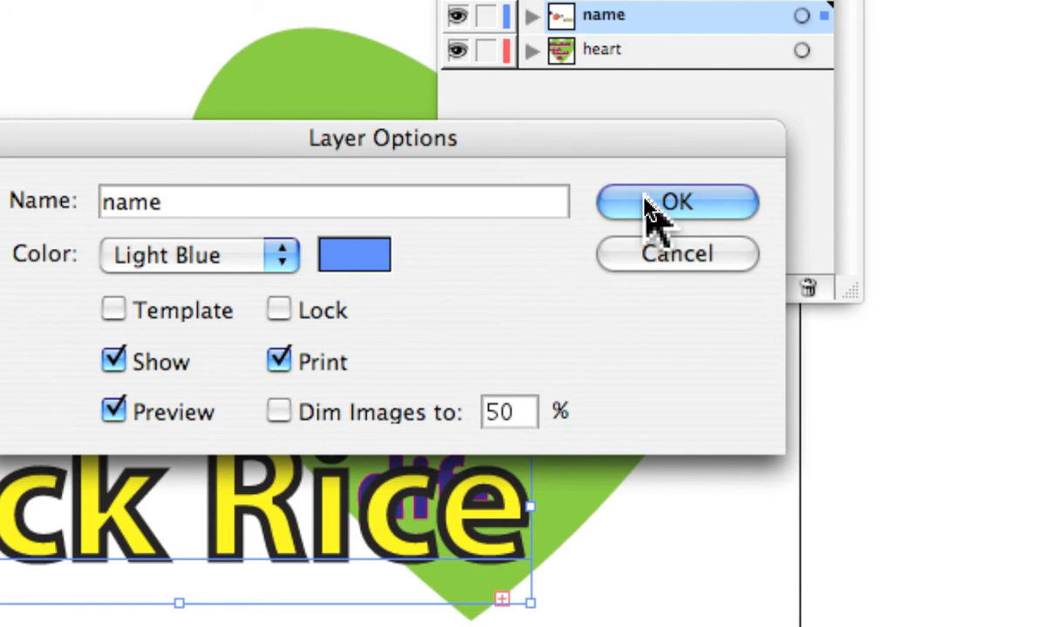
click(646, 203)
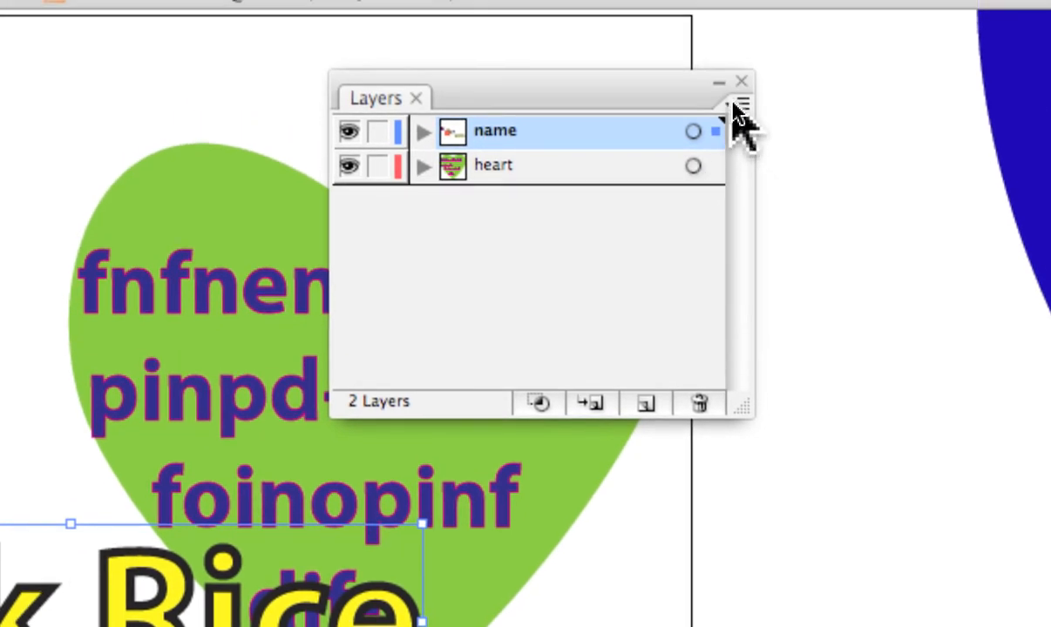
click(734, 105)
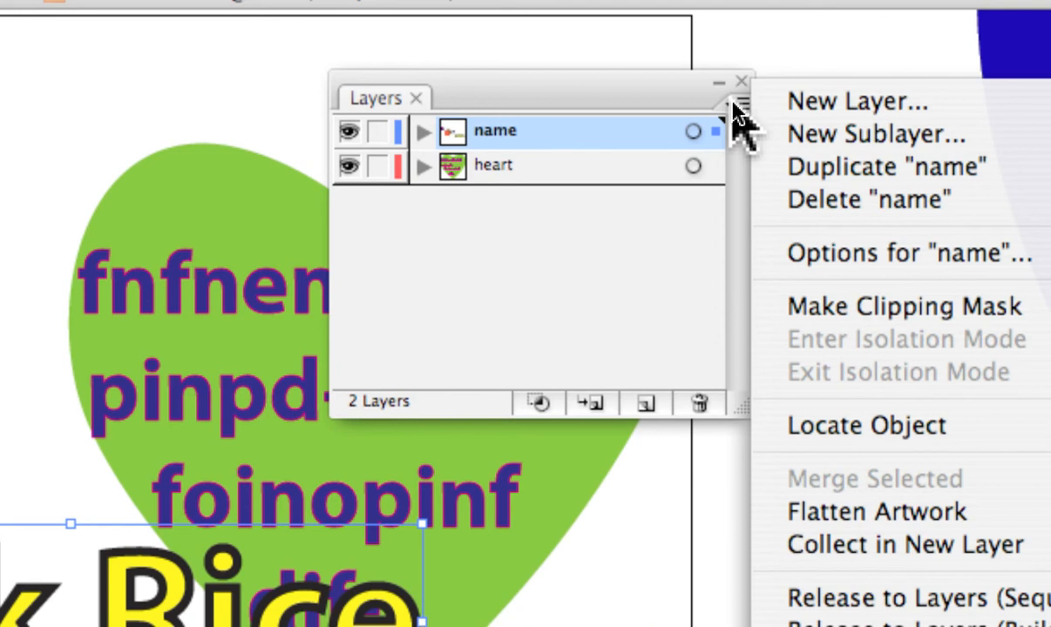
click(734, 105)
click(734, 106)
click(734, 106)
click(734, 106)
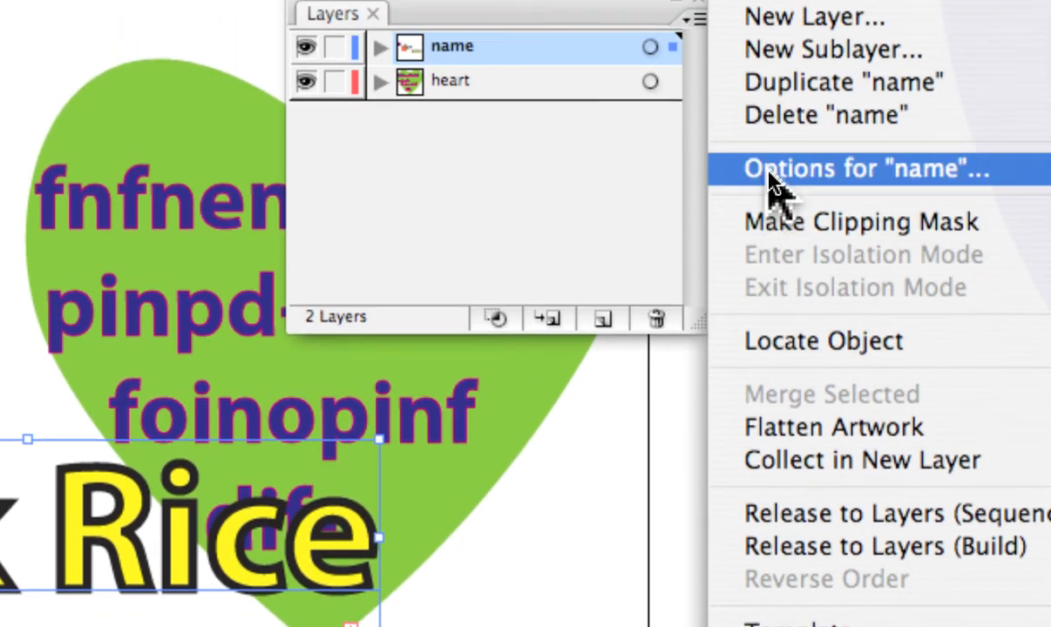
click(775, 183)
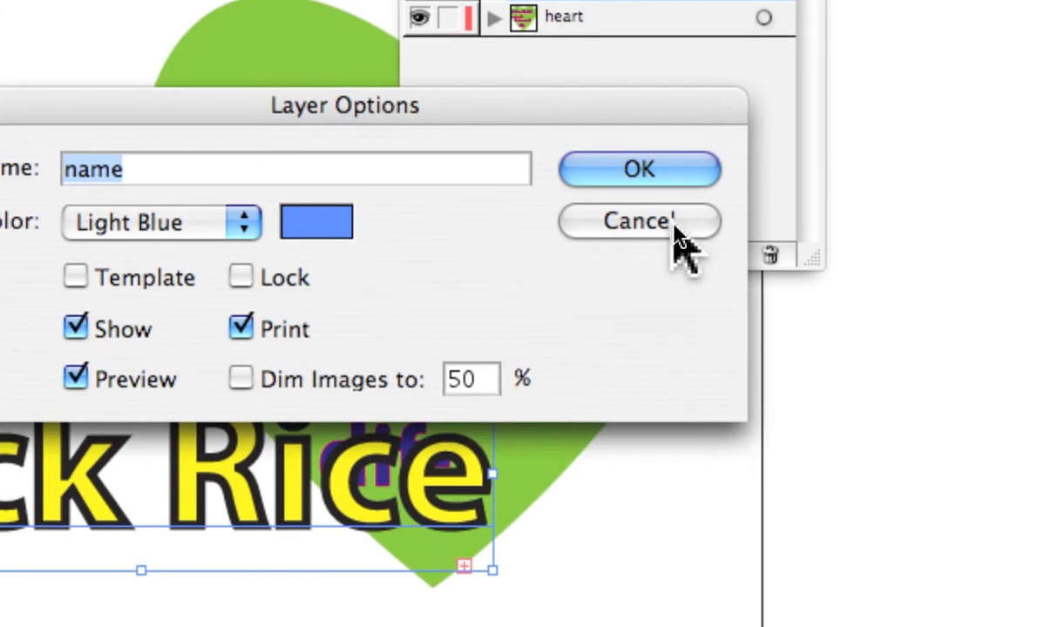
click(846, 283)
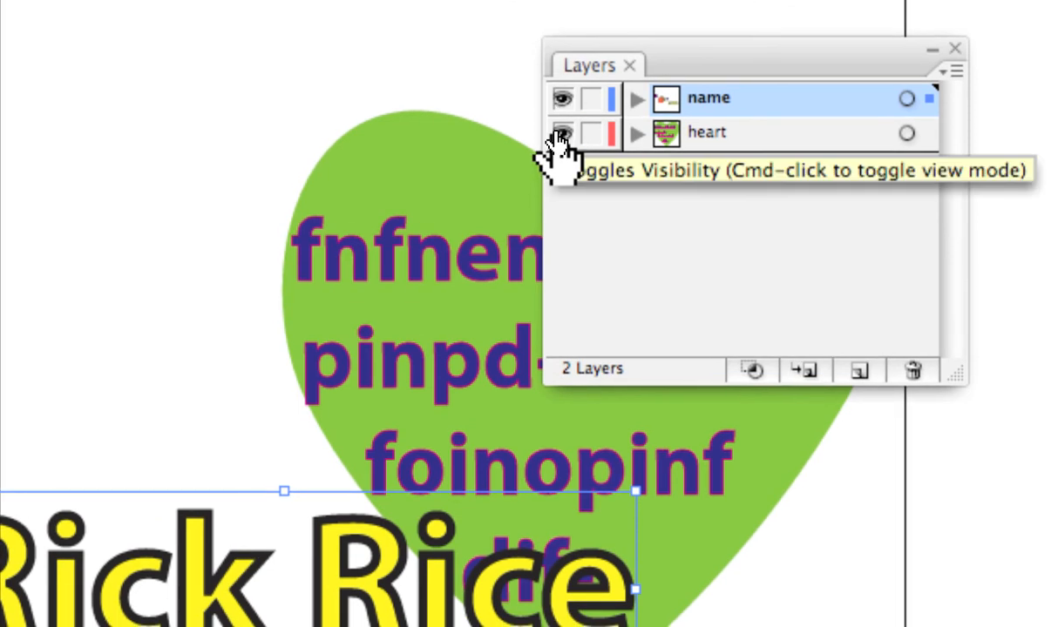
click(562, 101)
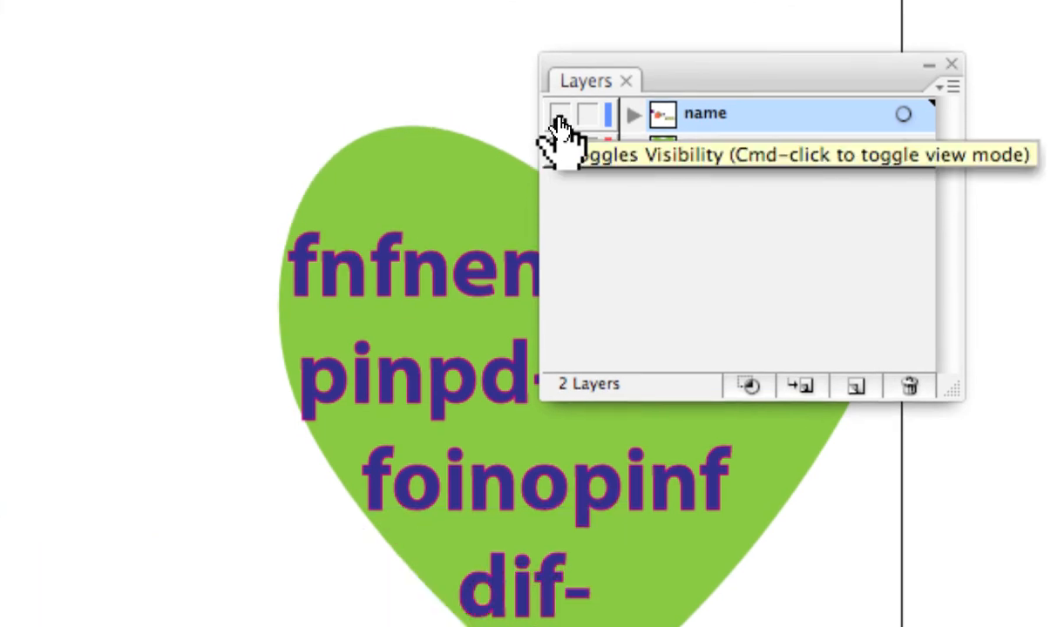
click(560, 117)
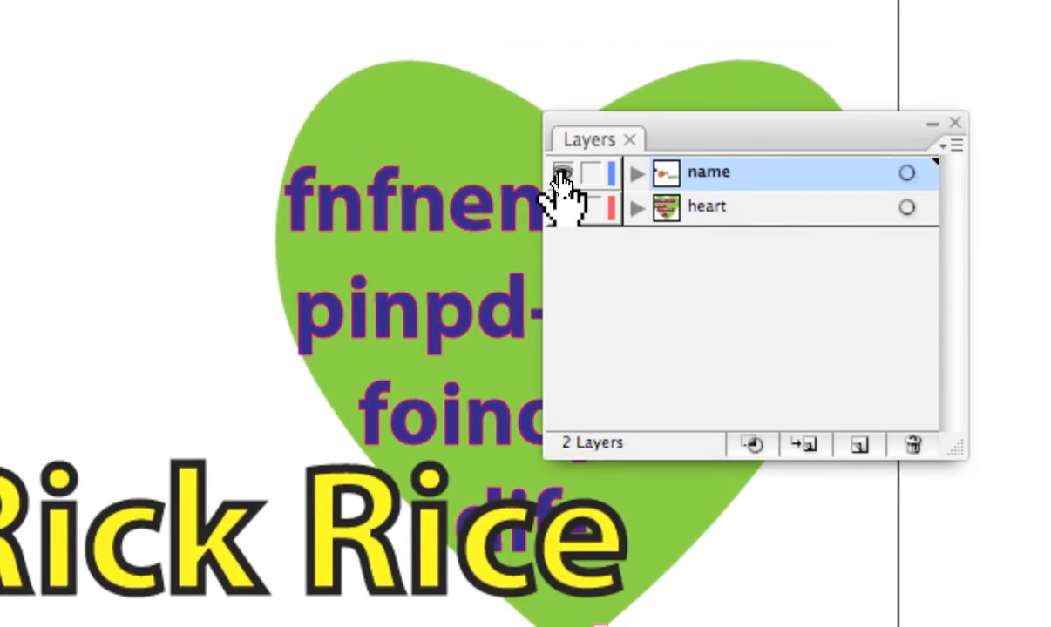
click(562, 176)
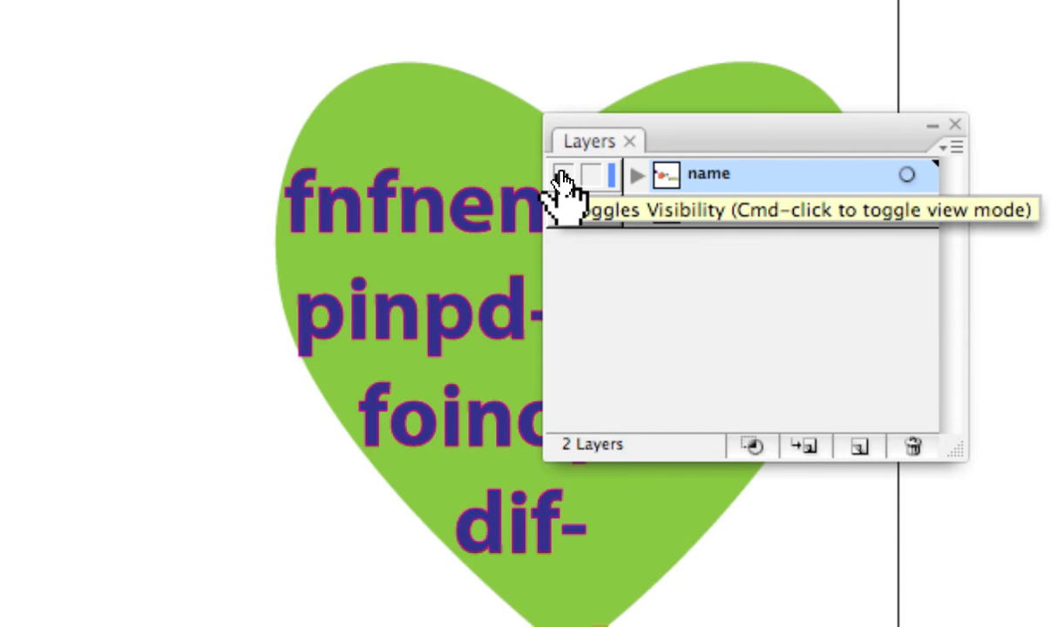
click(562, 177)
click(562, 177)
click(562, 177)
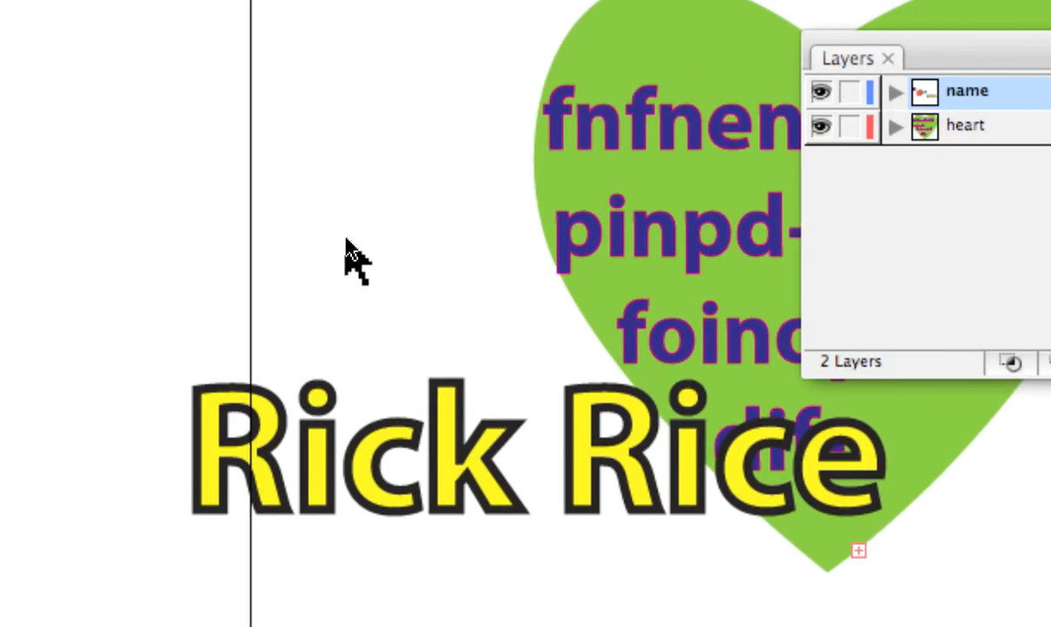
Marquee-select the artwork until only the heart and its purple text are selected.
drag(346, 240, 777, 626)
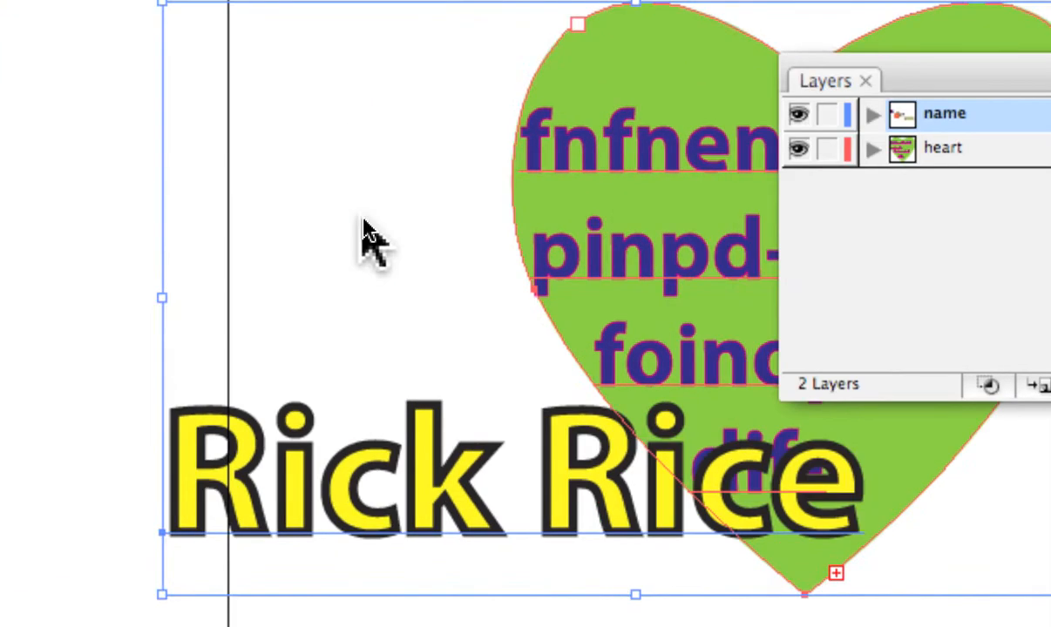
drag(317, 209, 699, 580)
drag(518, 388, 697, 390)
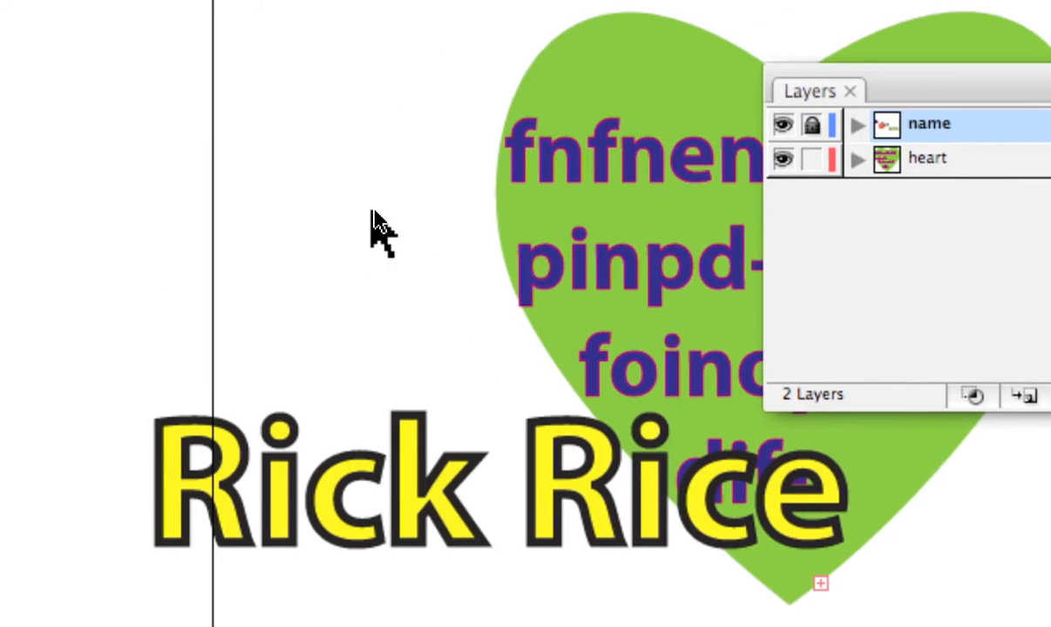
drag(253, 66, 532, 139)
drag(492, 253, 542, 311)
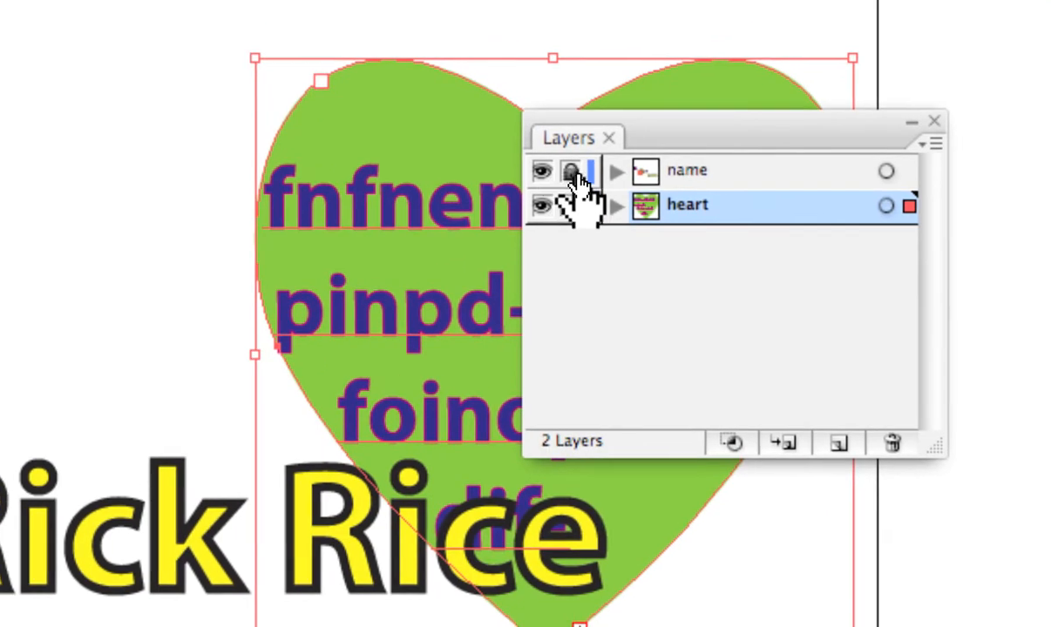
Unlock the 'name' layer and expand it to list its paths, Symbol Set and <Compound Path>.
click(572, 172)
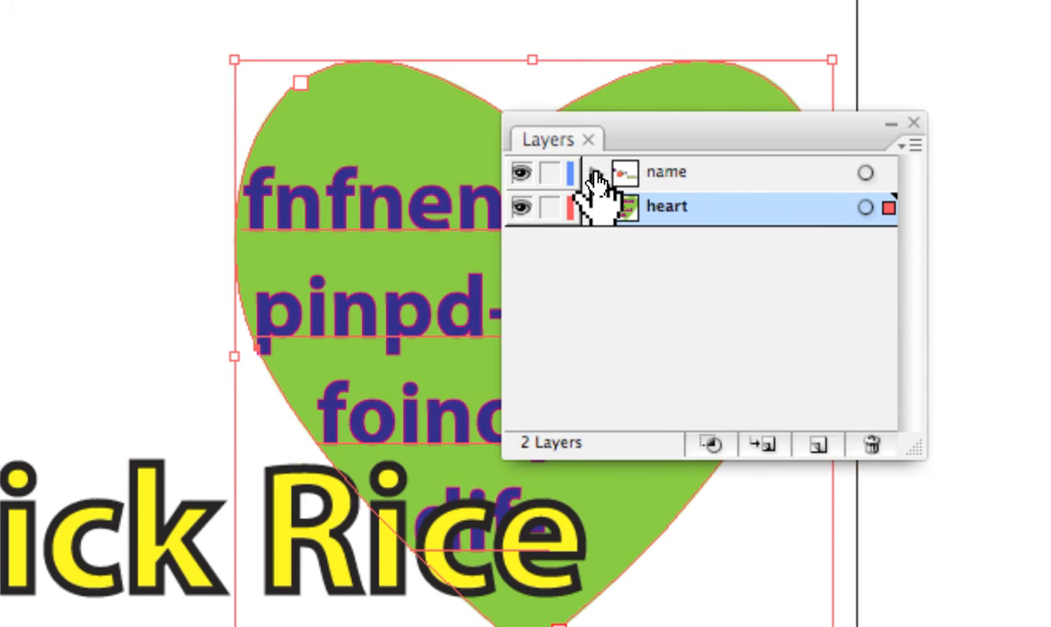
click(594, 175)
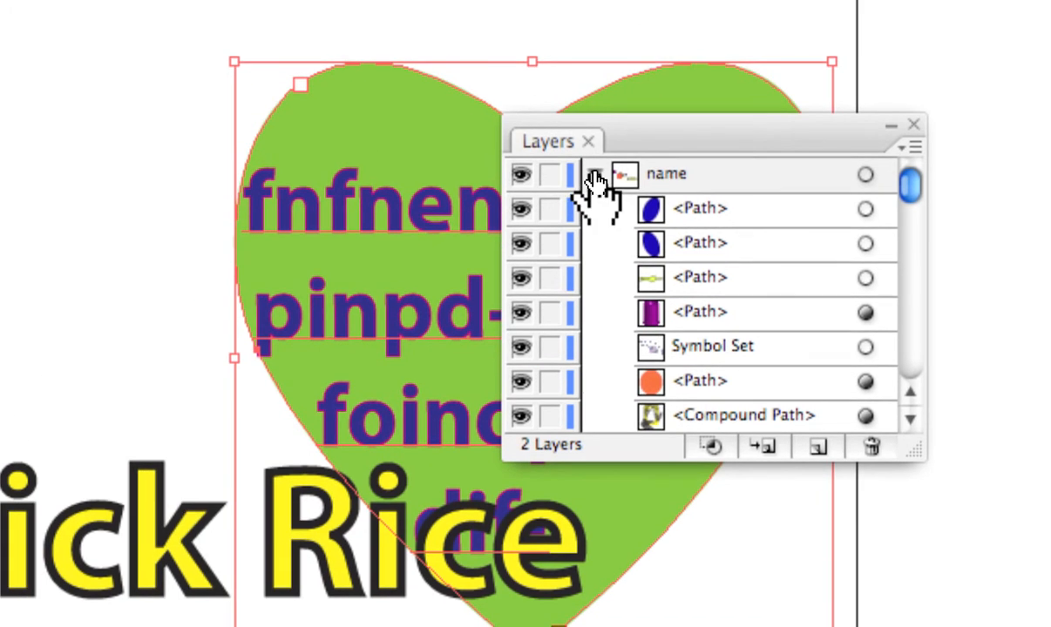
Re-expand 'name', make the Layers panel taller to browse its sublayers, then collapse 'name' again.
click(595, 175)
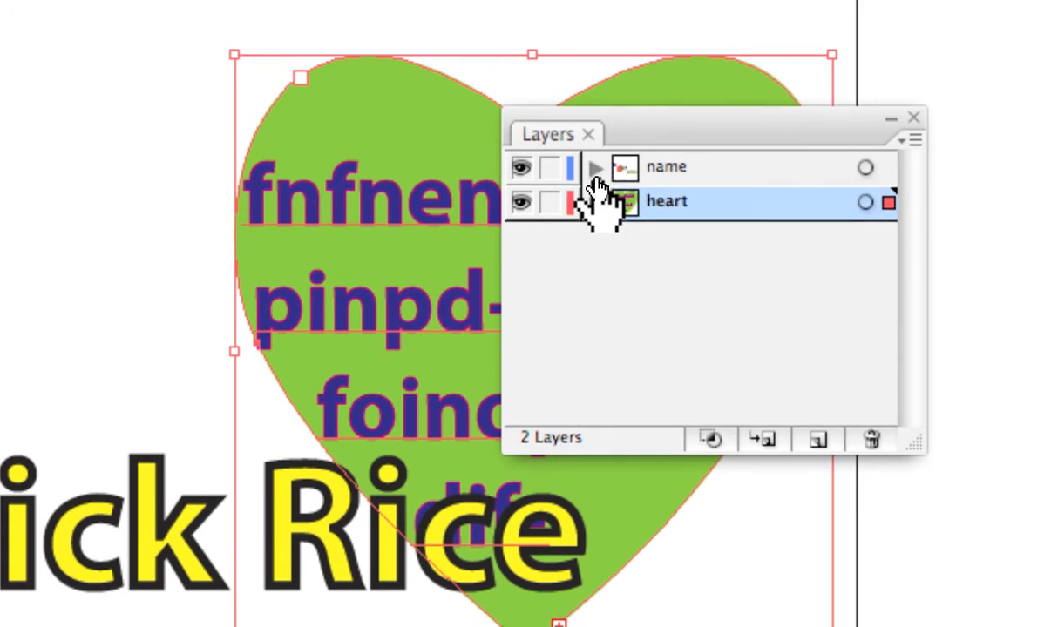
click(595, 170)
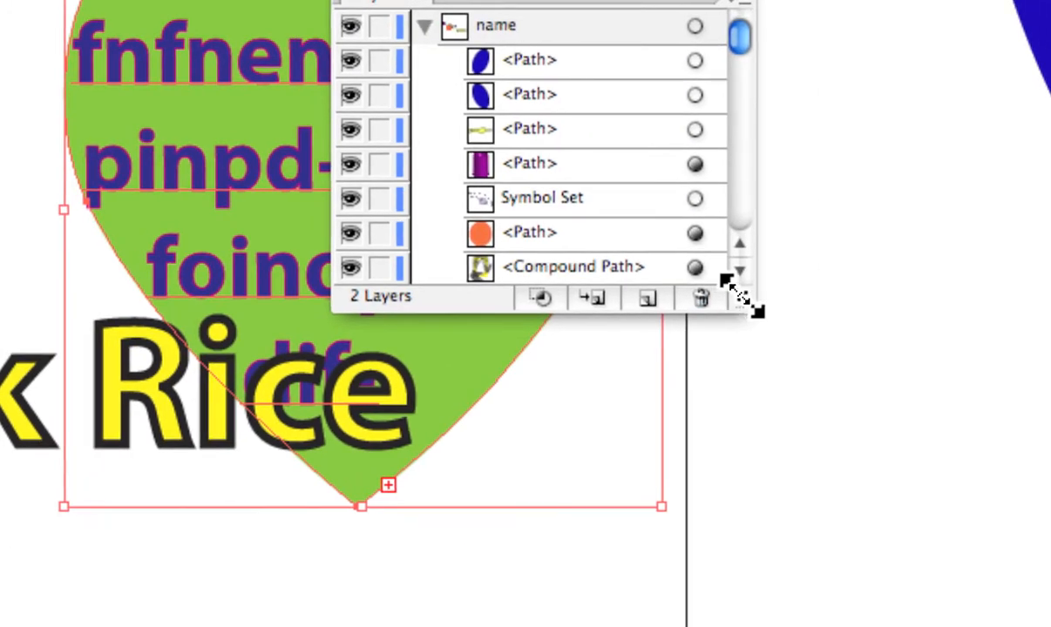
drag(913, 448, 913, 457)
drag(741, 303, 771, 493)
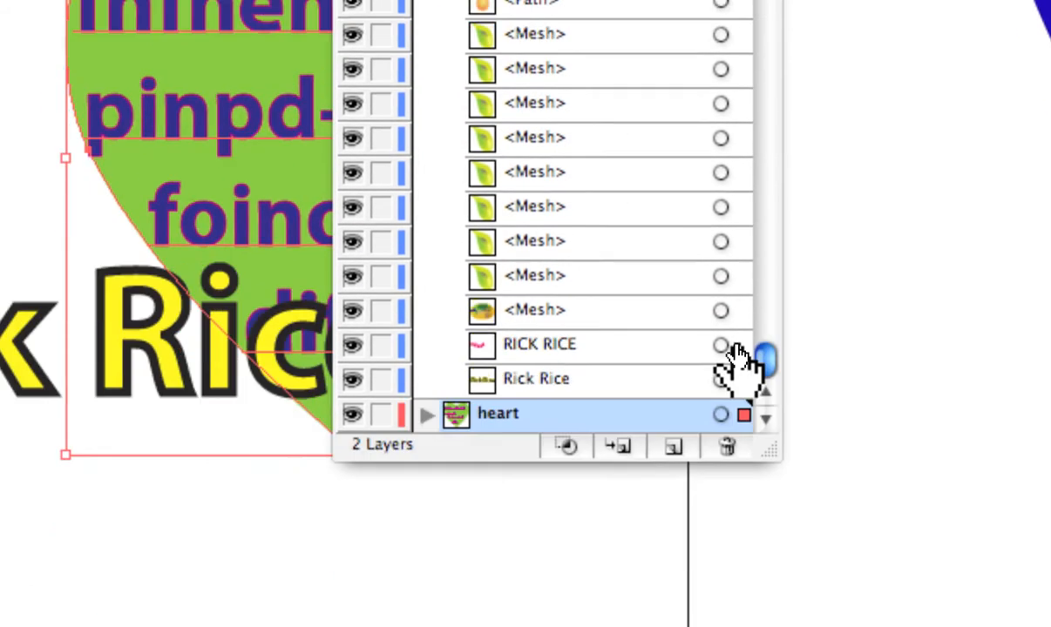
drag(869, 526, 866, 441)
drag(751, 318, 741, 12)
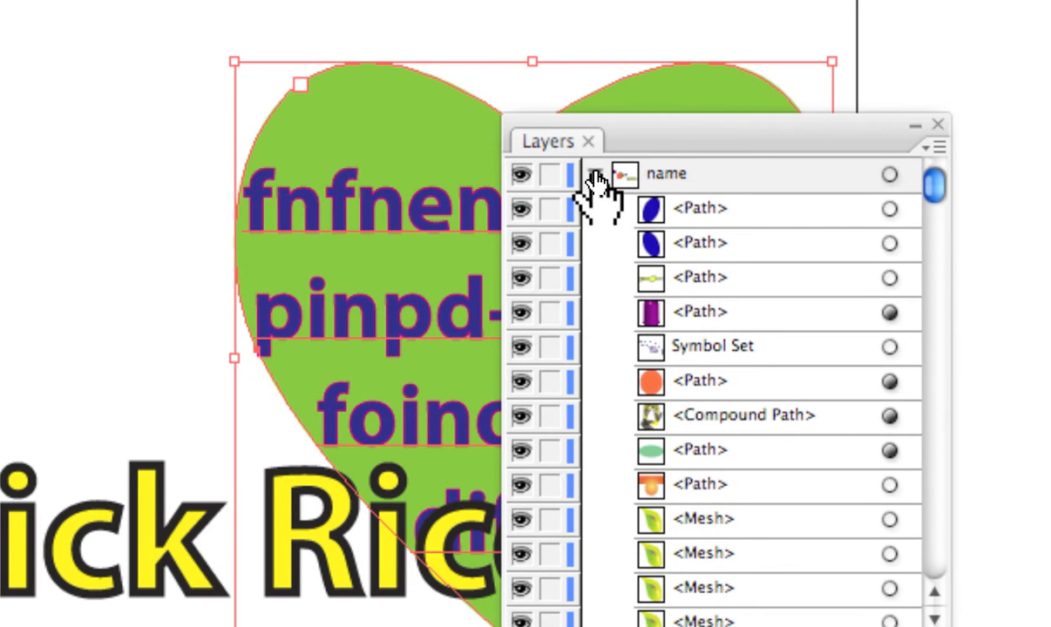
click(594, 175)
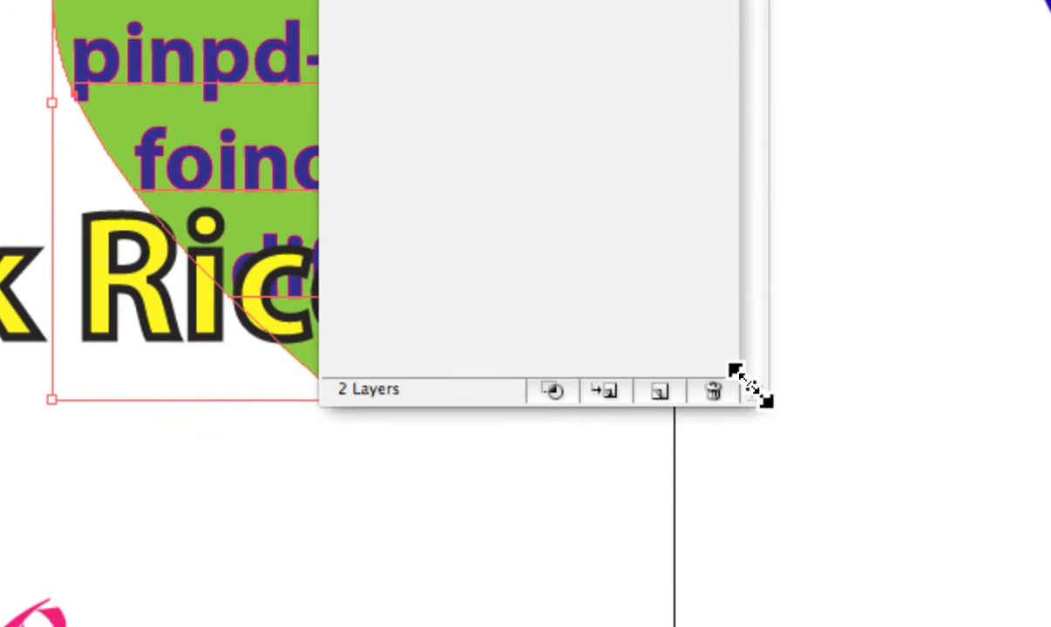
Shrink the Layers panel to fit the 'name' and 'heart' rows, then start dragging the heart layer.
drag(754, 385, 717, 61)
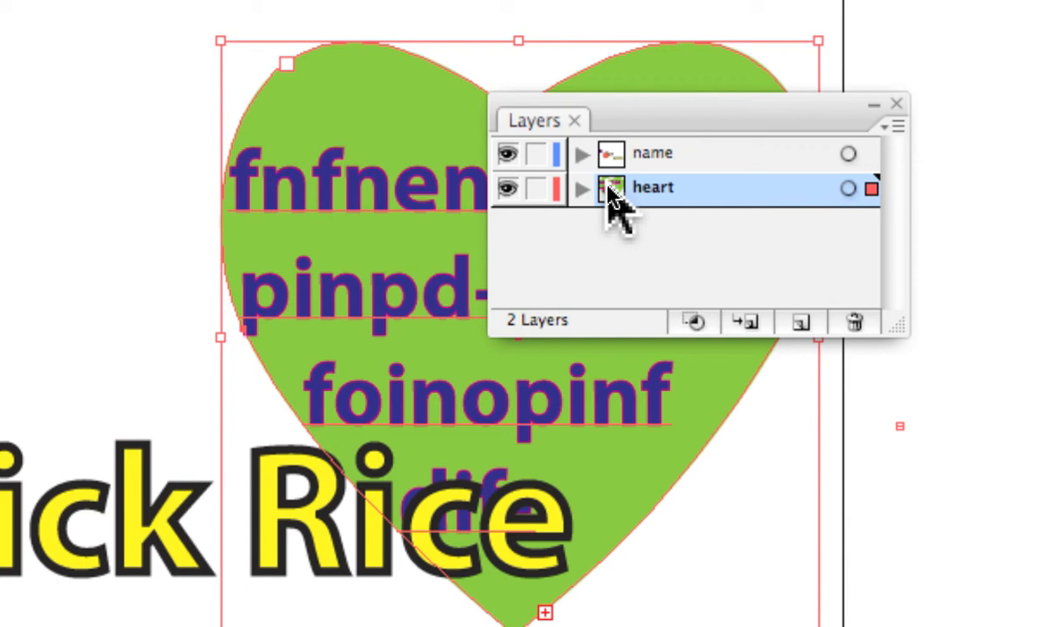
drag(612, 200, 801, 282)
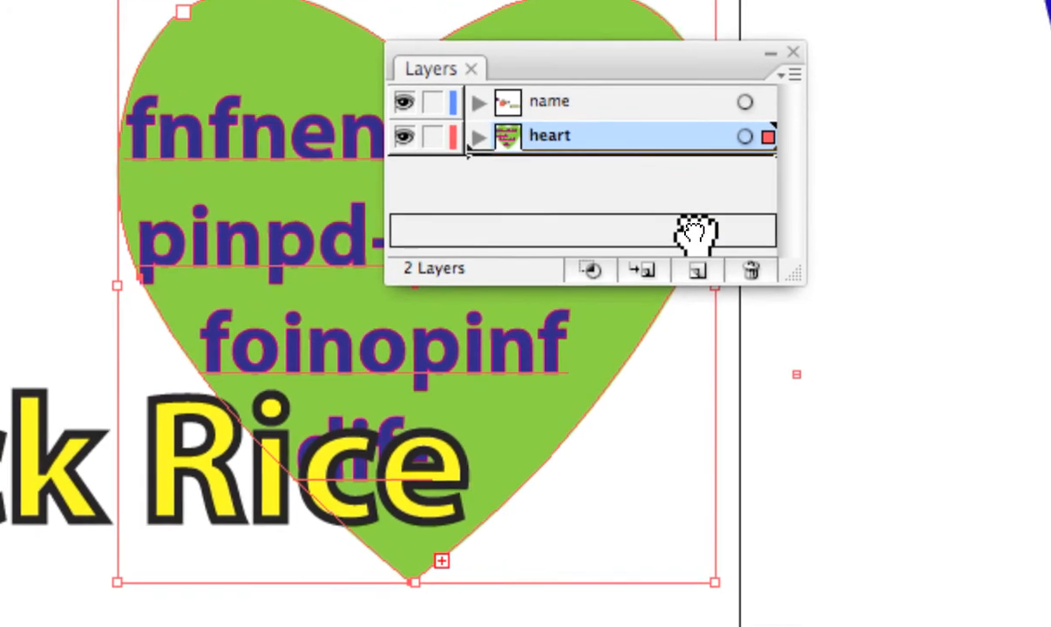
mouse_move(695, 233)
mouse_down()
mouse_move(698, 298)
mouse_move(697, 245)
mouse_up()
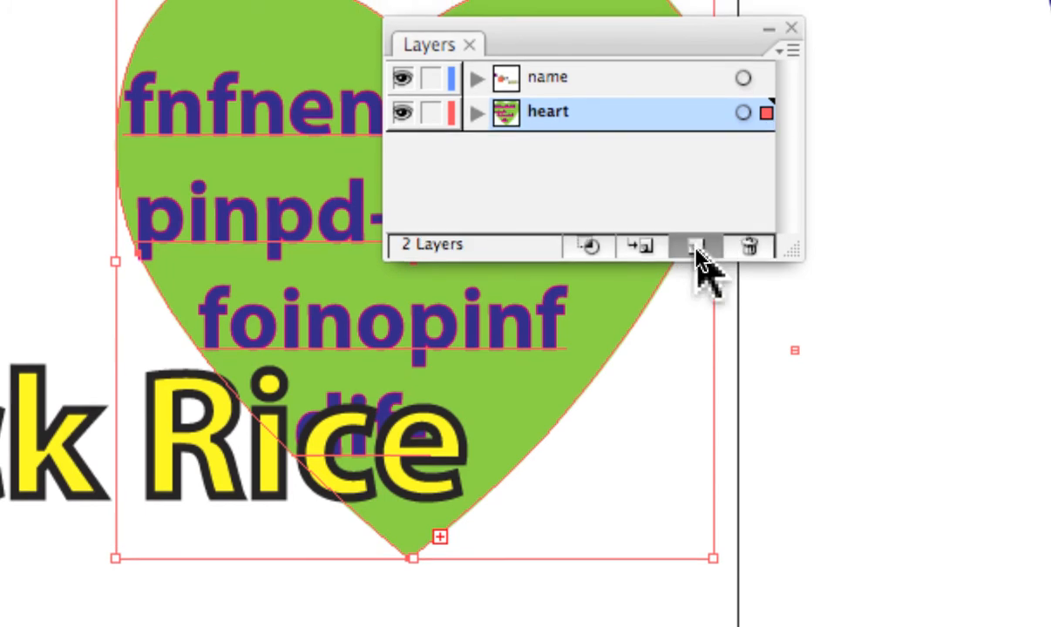
drag(695, 248, 695, 249)
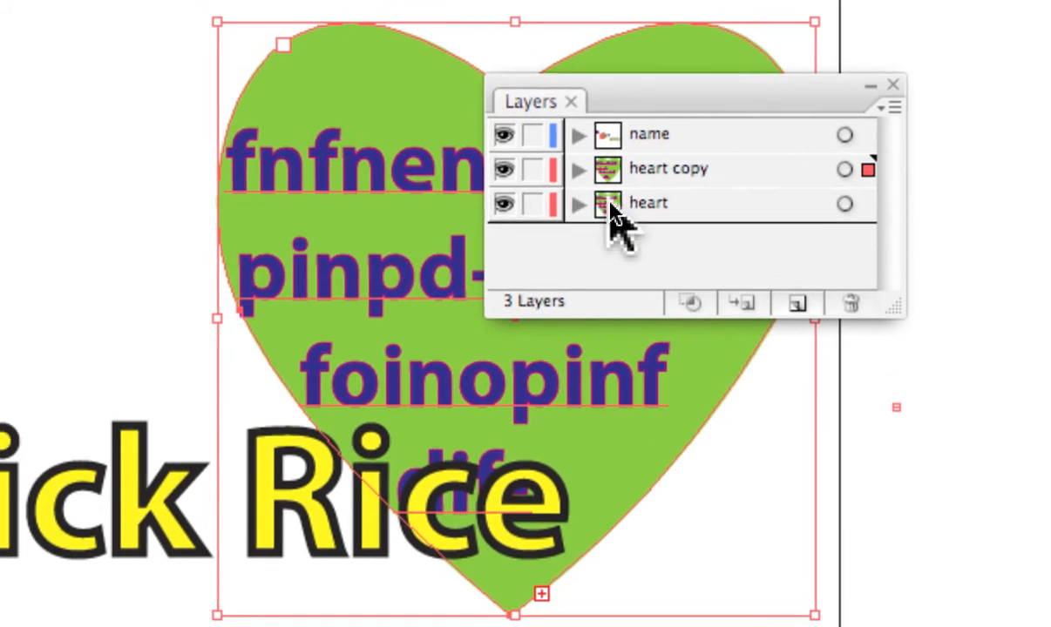
click(582, 189)
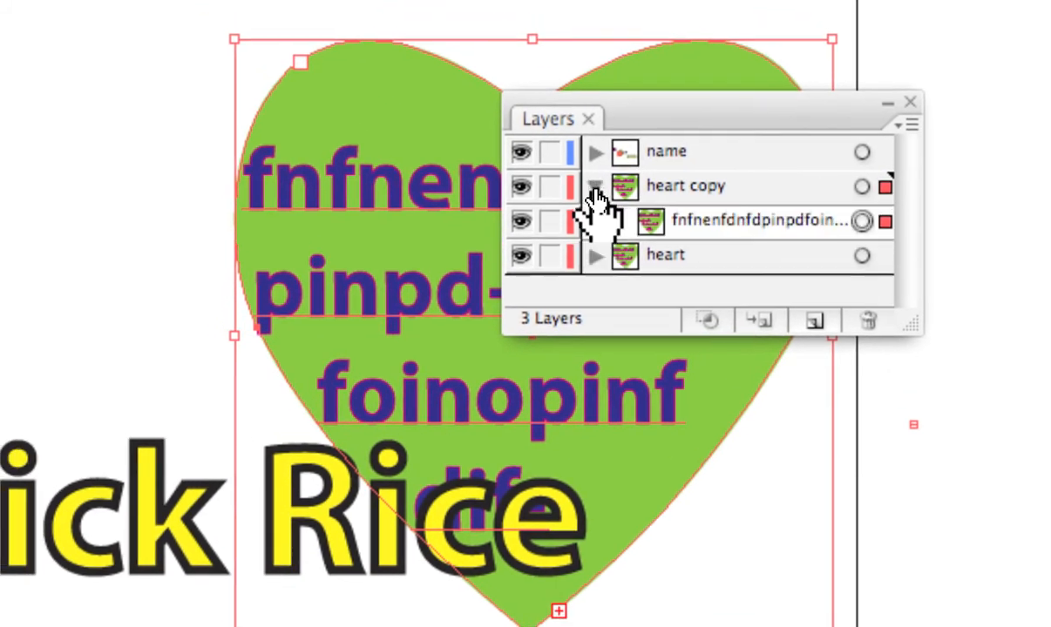
click(595, 186)
click(595, 219)
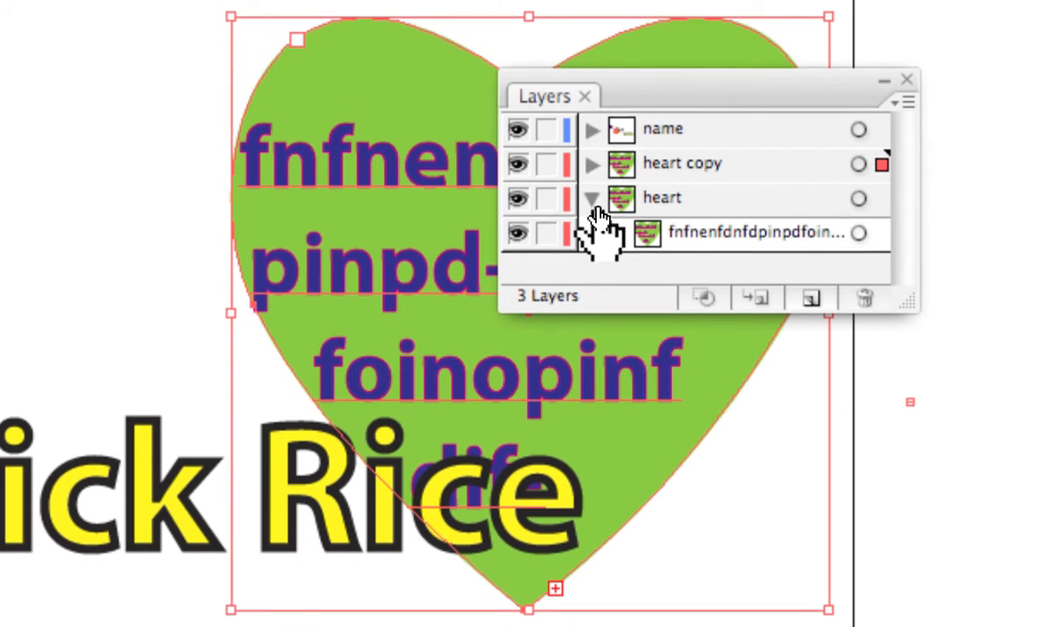
click(592, 180)
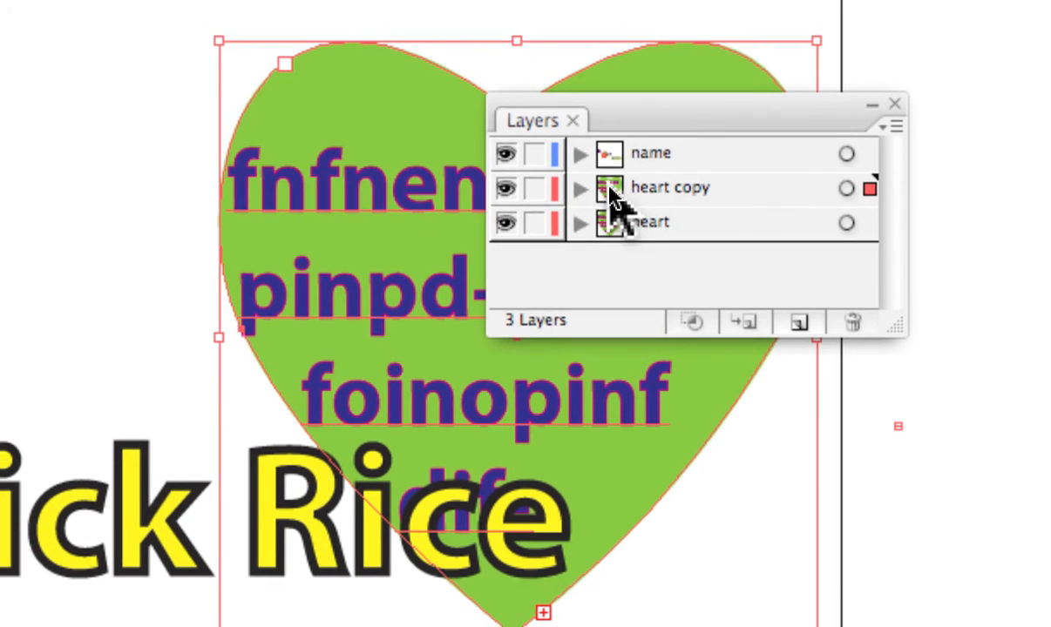
drag(612, 200, 785, 264)
drag(690, 224, 740, 249)
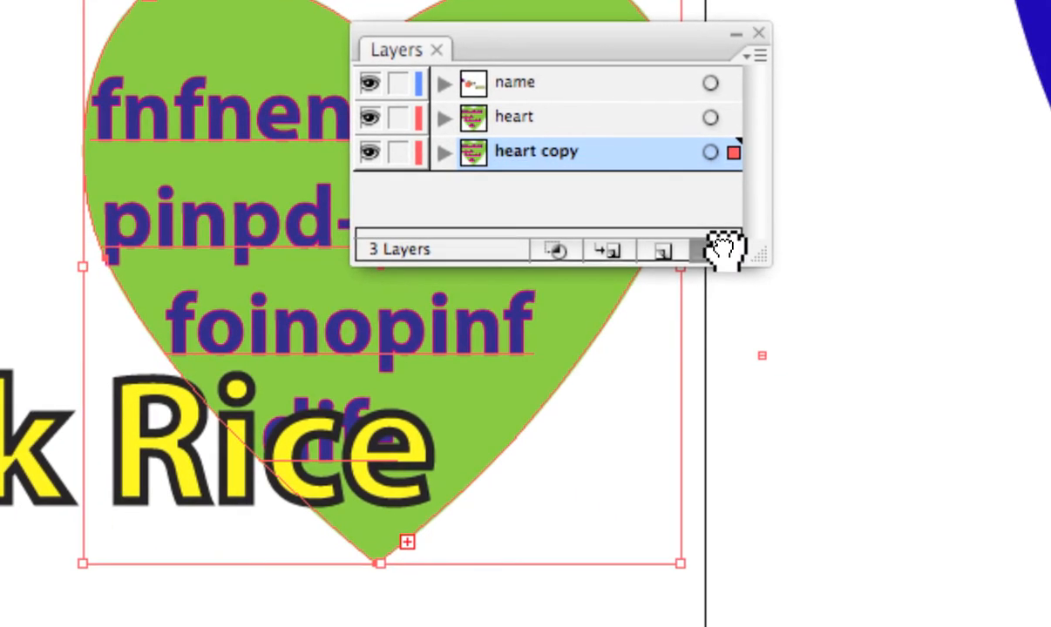
drag(723, 250, 719, 253)
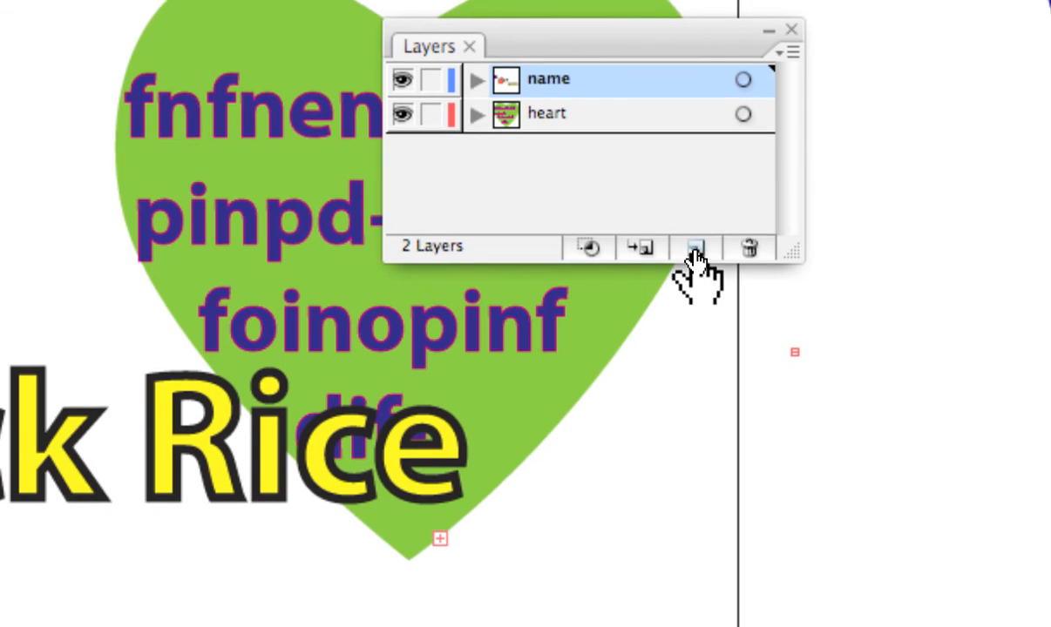
Add an empty Layer 3 above 'name' and 'heart', and move the Layers panel aside.
click(695, 258)
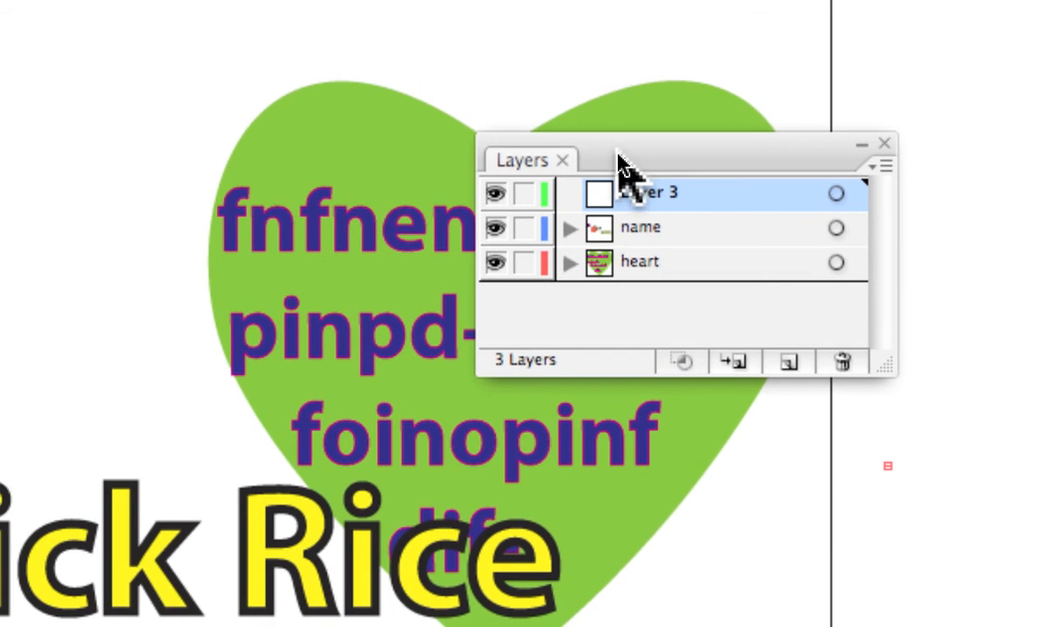
drag(621, 166, 678, 228)
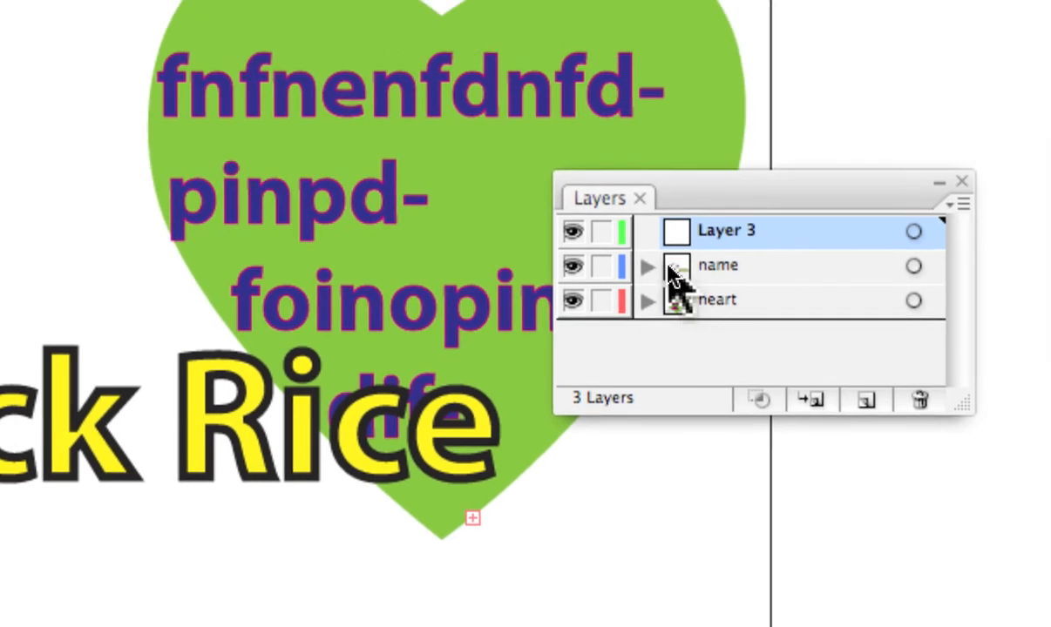
Swap 'heart' above 'name' and back, keeping Layer 3, name, heart order; lengthen the panel.
click(722, 280)
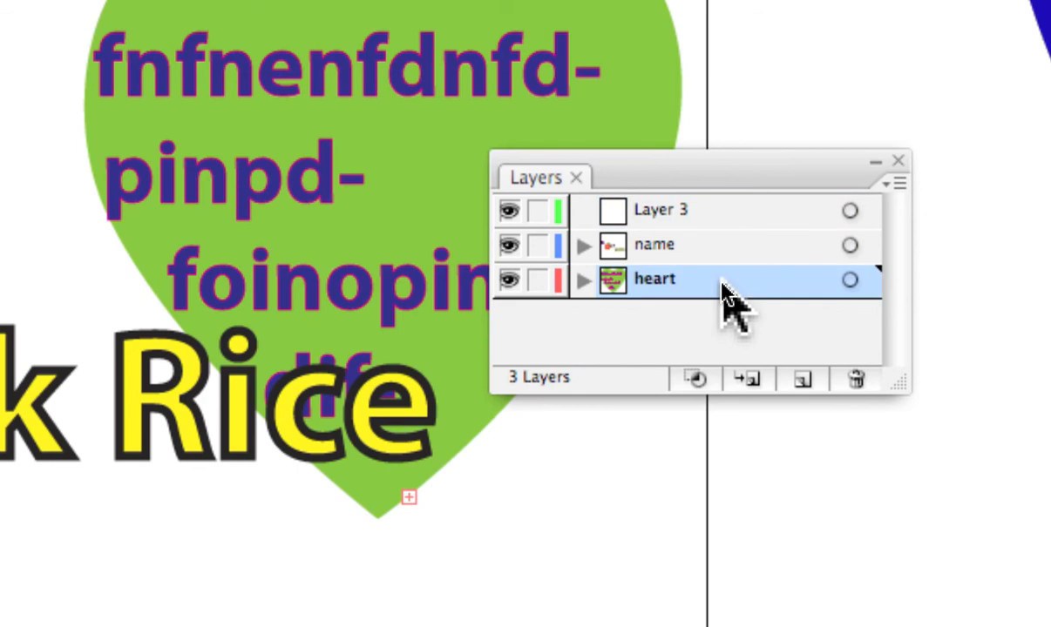
mouse_move(723, 281)
mouse_down()
mouse_move(721, 244)
mouse_move(722, 265)
mouse_up()
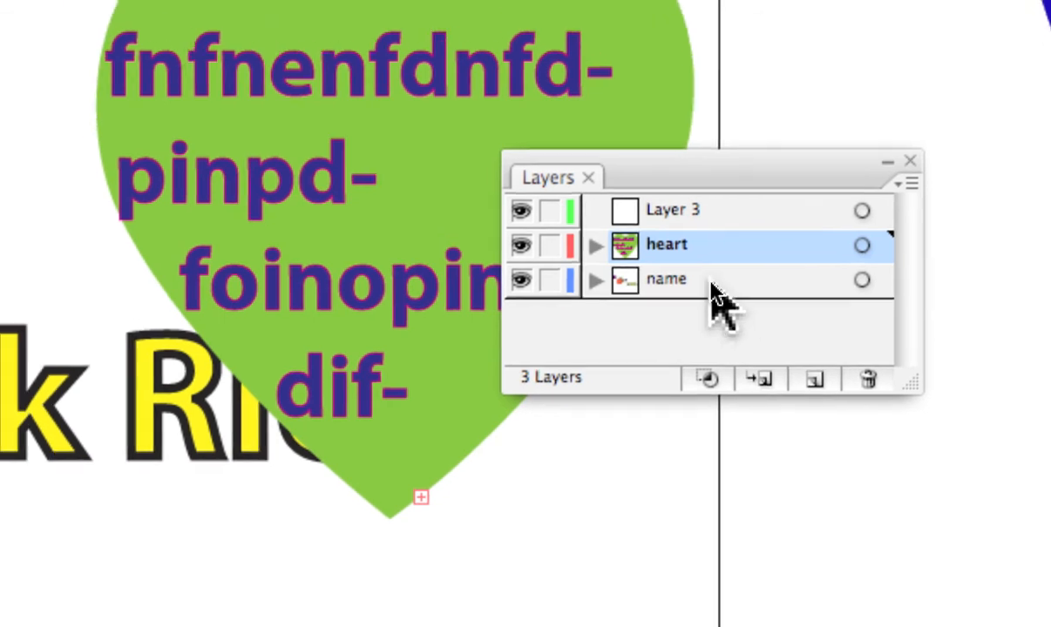
mouse_move(714, 296)
mouse_down()
mouse_move(710, 234)
mouse_move(711, 266)
mouse_up()
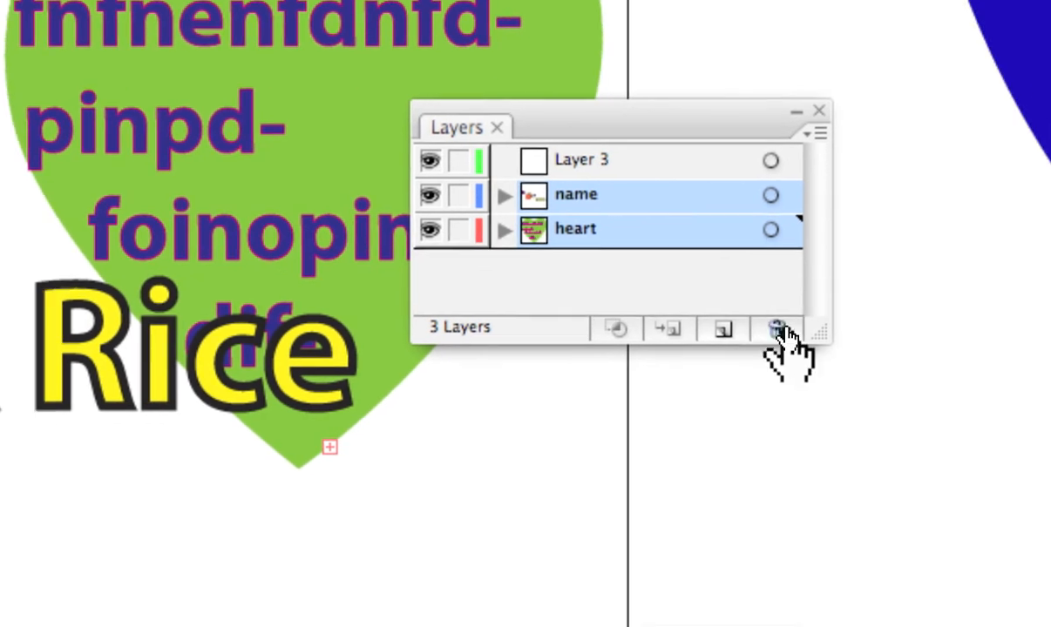
drag(819, 334, 821, 501)
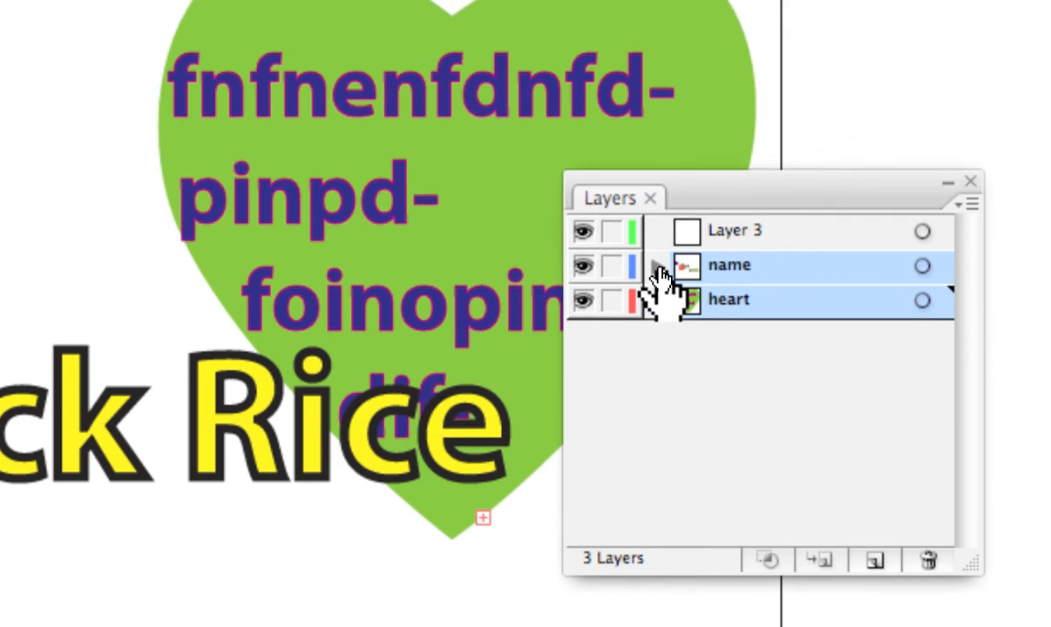
Expand the 'name' layer, move the purple <Path> up one row, then collapse it.
click(660, 246)
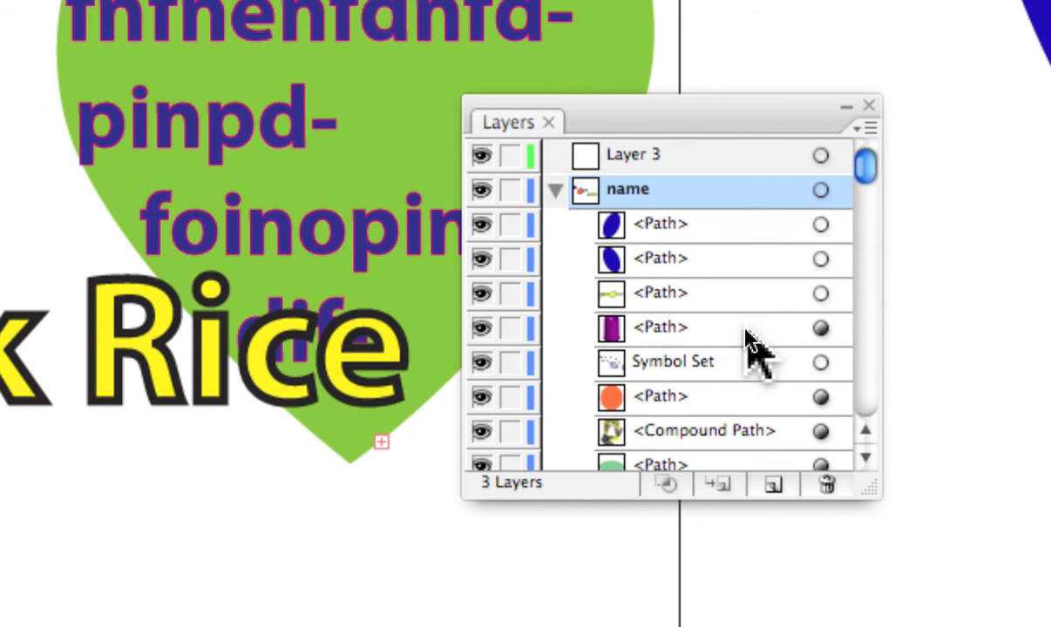
mouse_move(746, 329)
mouse_down()
mouse_move(746, 282)
mouse_move(746, 315)
mouse_up()
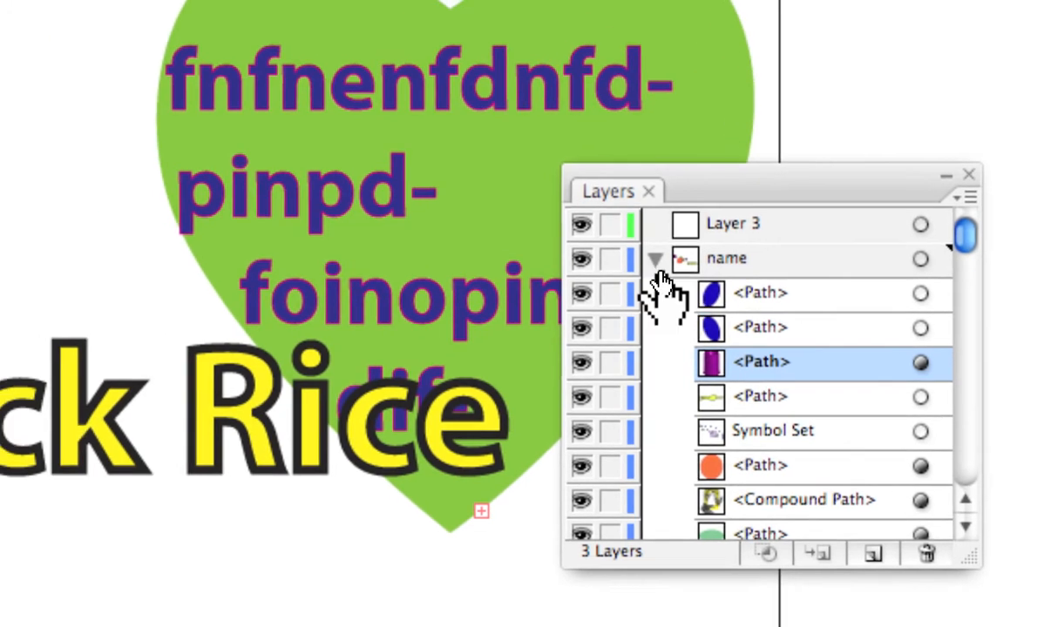
click(554, 215)
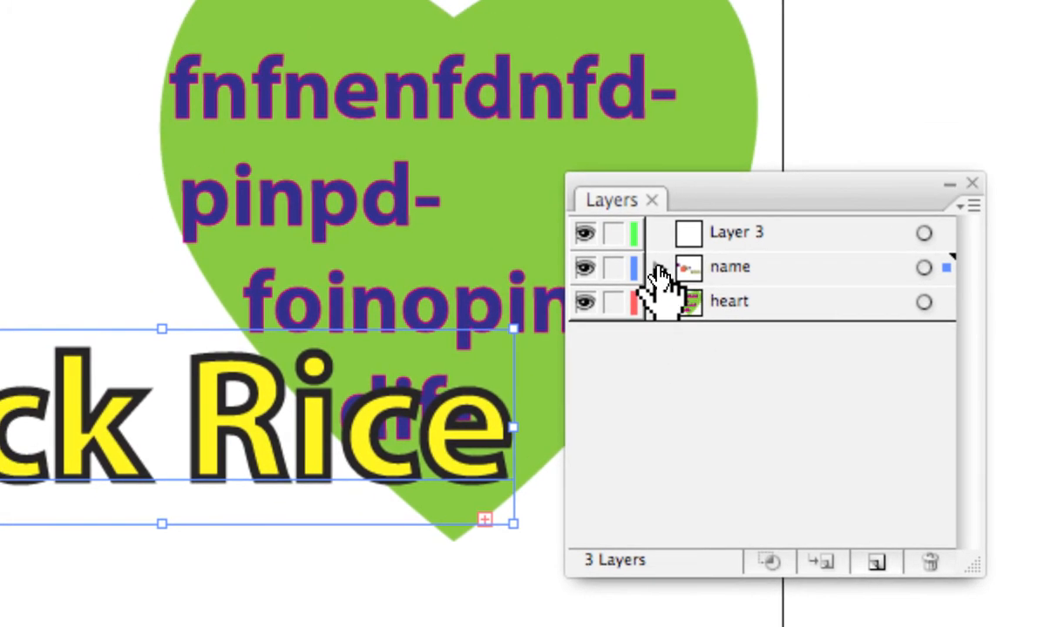
click(658, 267)
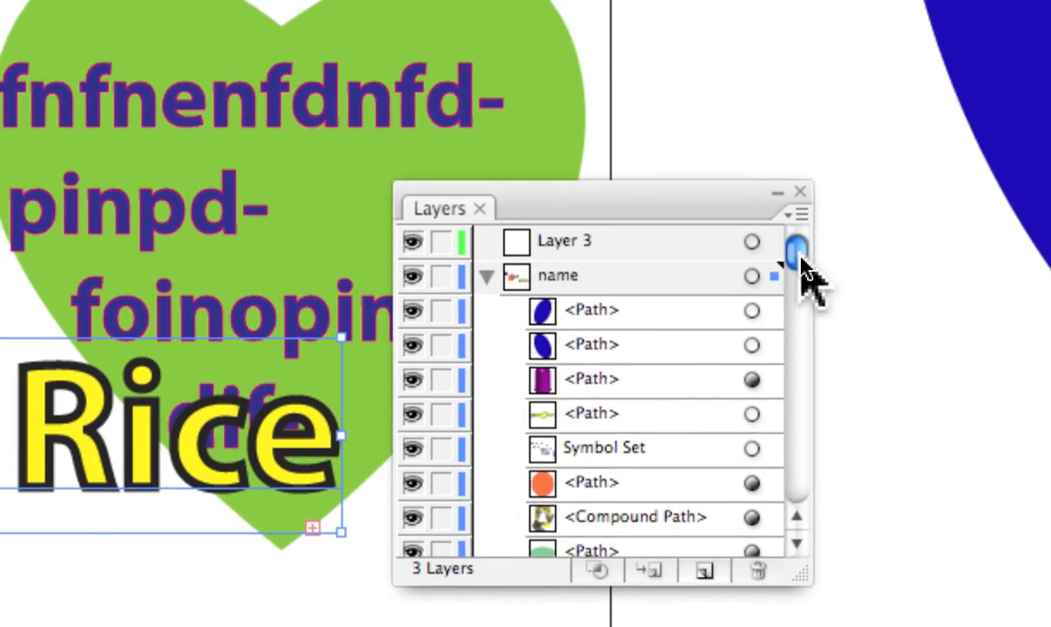
drag(800, 262, 803, 359)
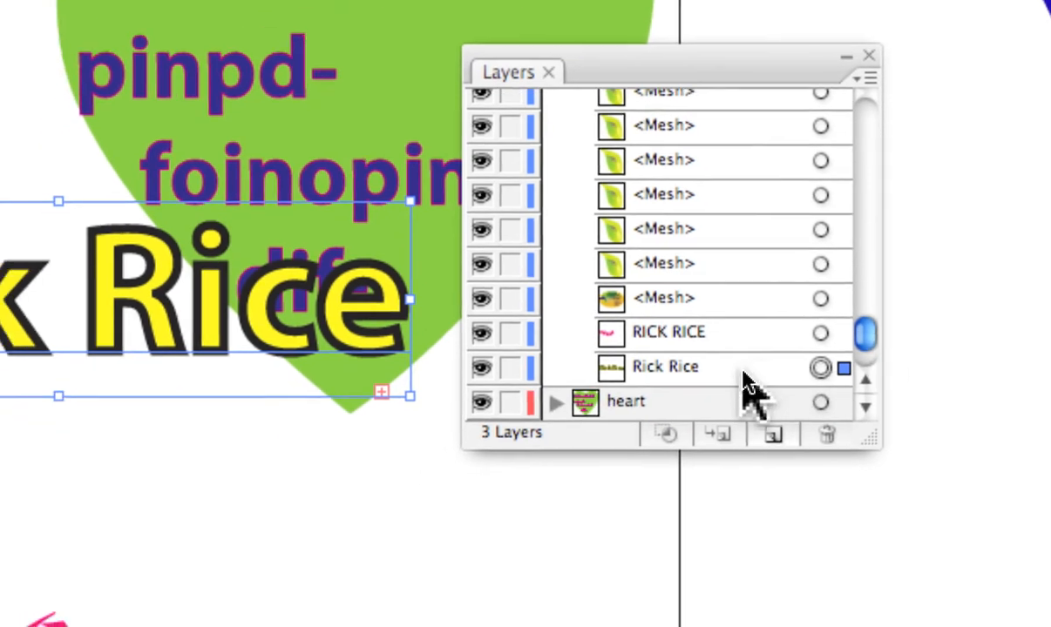
drag(745, 383, 746, 258)
drag(799, 355, 799, 318)
scroll(802, 321, up, 2)
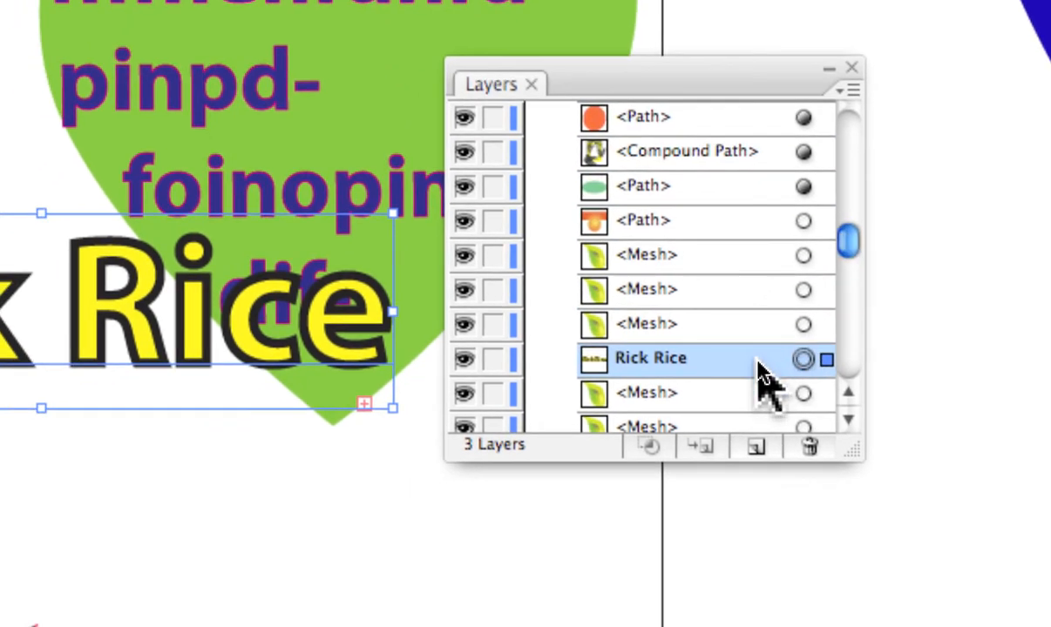
drag(750, 389, 717, 185)
drag(750, 270, 749, 262)
drag(860, 348, 858, 320)
drag(803, 300, 797, 261)
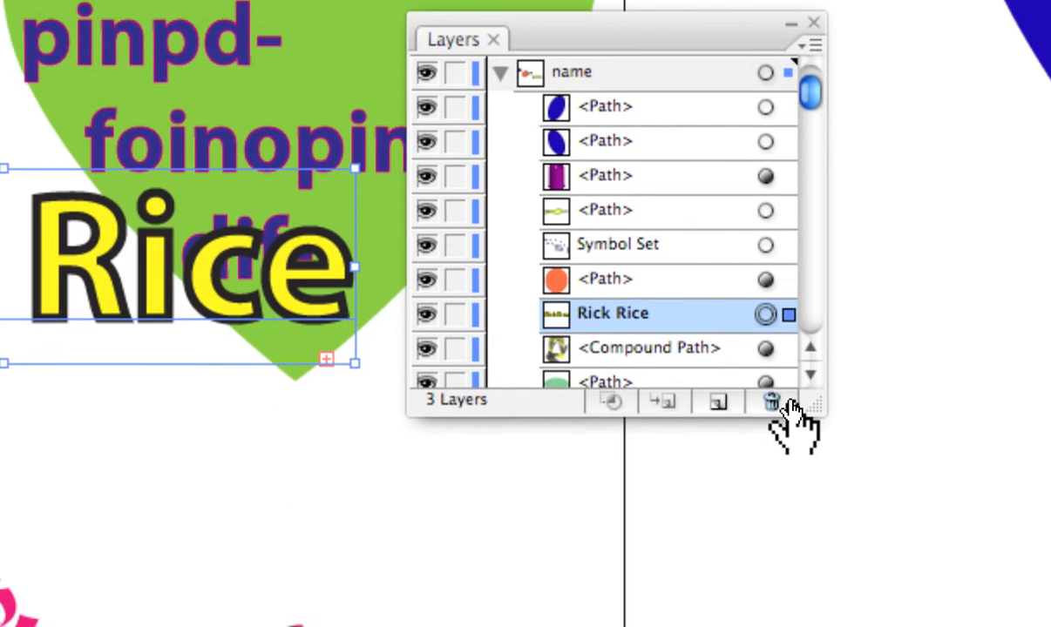
drag(934, 577, 802, 470)
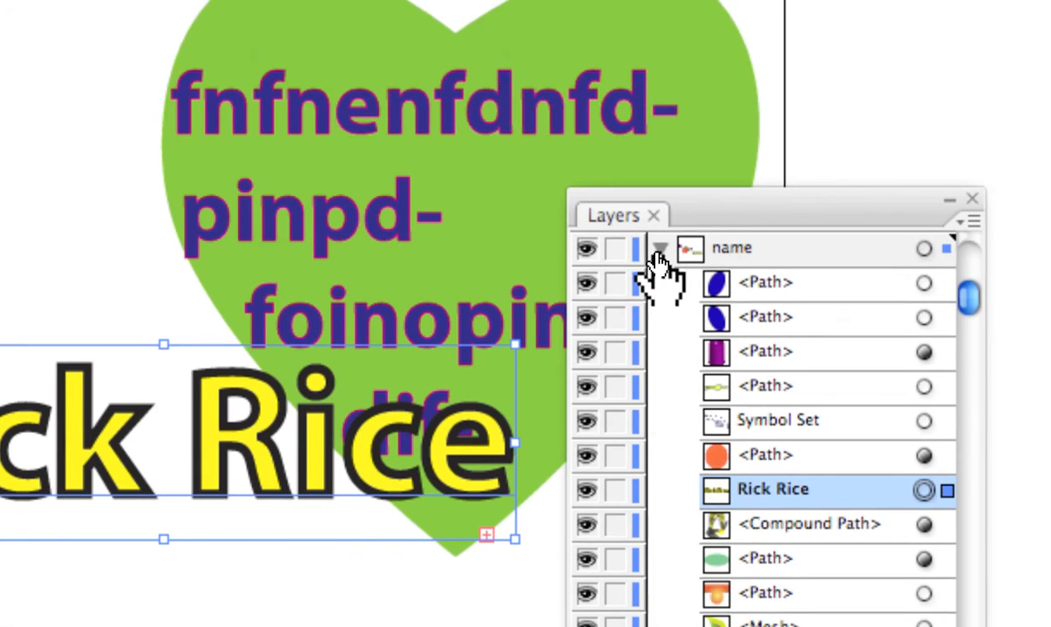
click(897, 149)
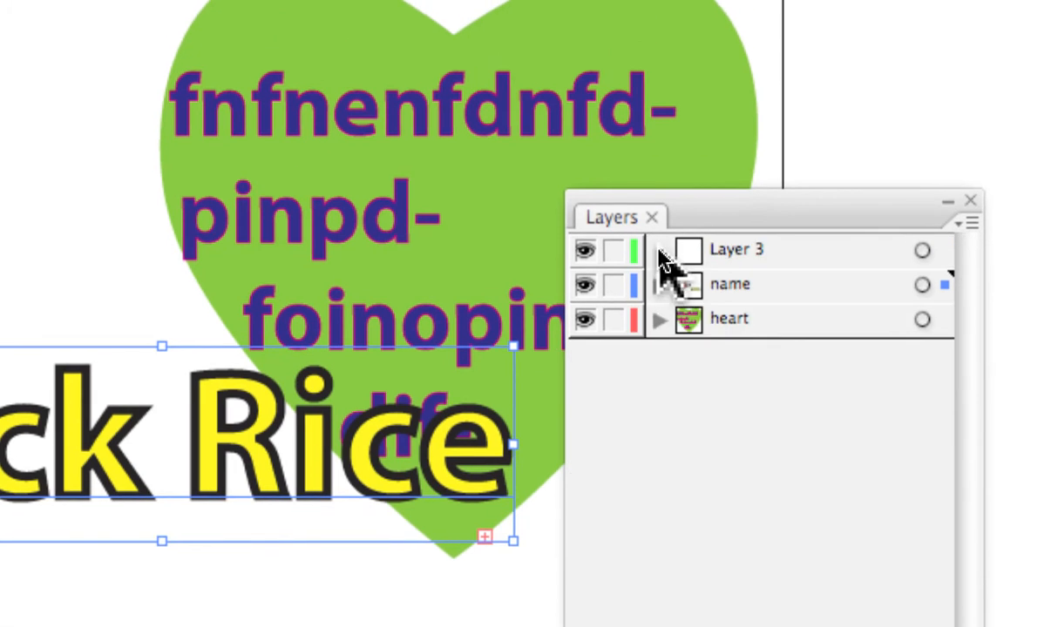
click(660, 284)
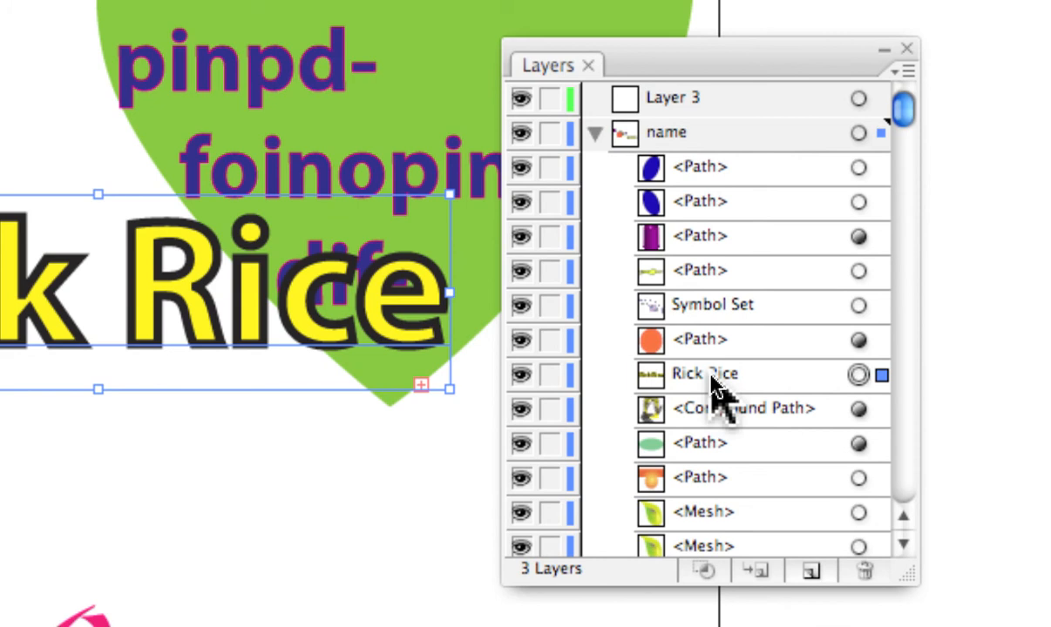
click(711, 378)
drag(711, 377, 735, 304)
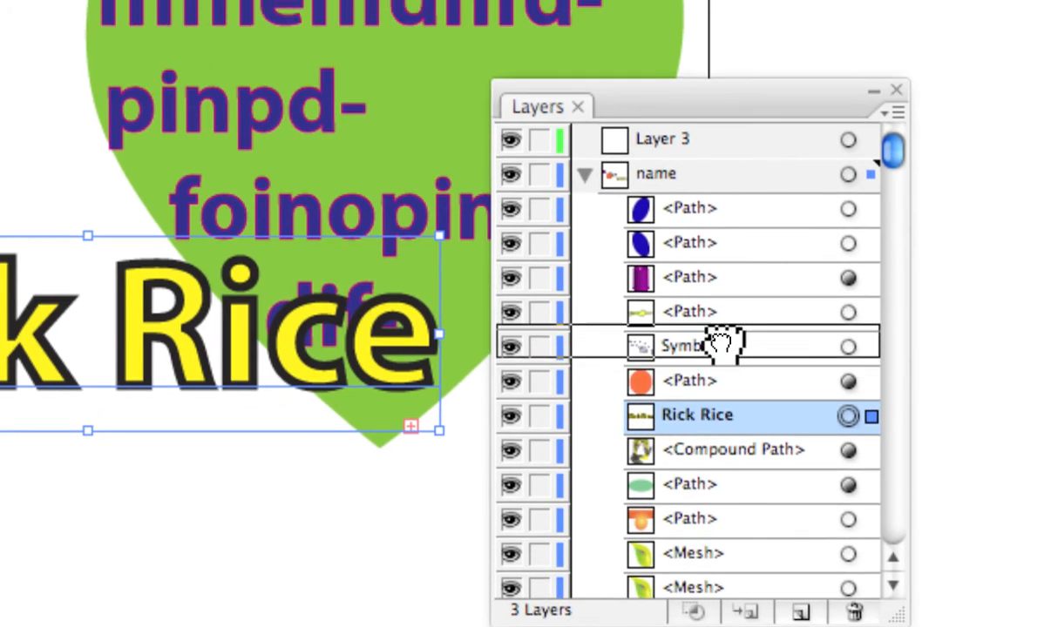
drag(723, 345, 714, 253)
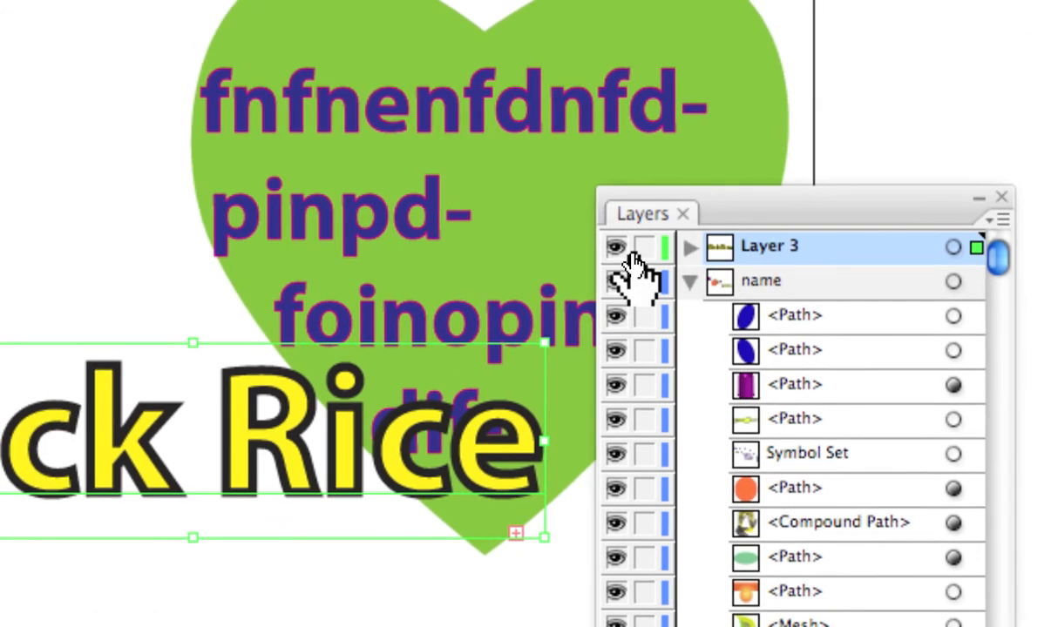
click(515, 249)
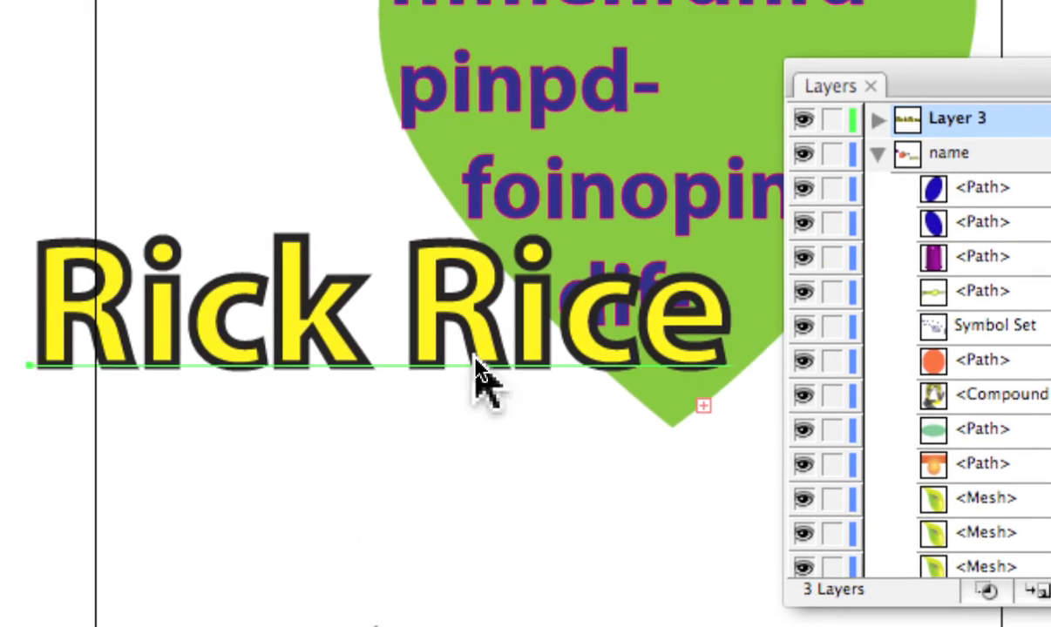
click(477, 375)
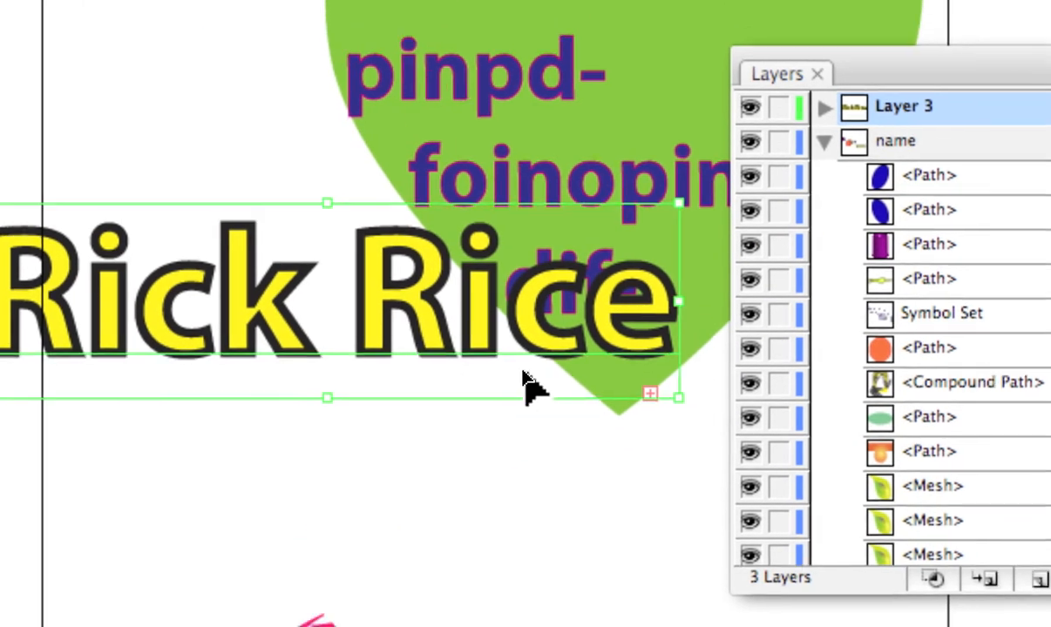